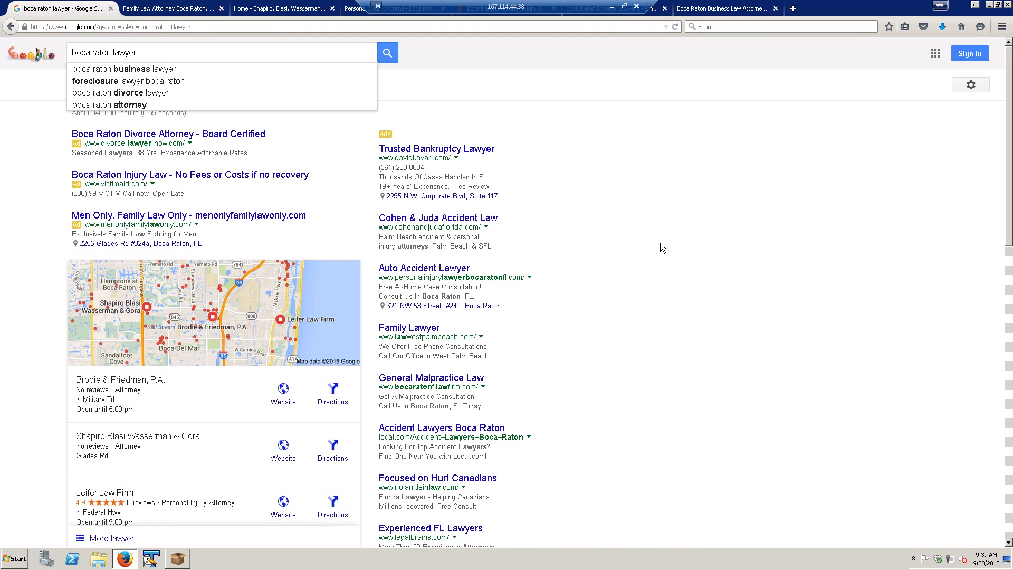
- Review the six competitor firm sites, from Brodie & Friedman through DuBosar Law Group, in Firefox
{"action": "left_click", "coordinate": [179, 5]}
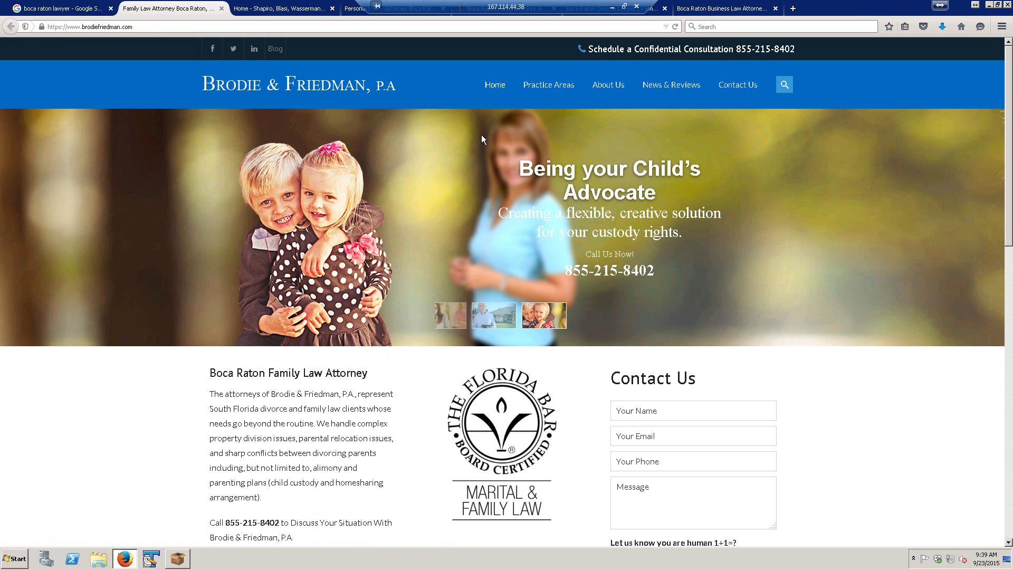
{"action": "key", "text": "ctrl+Tab"}
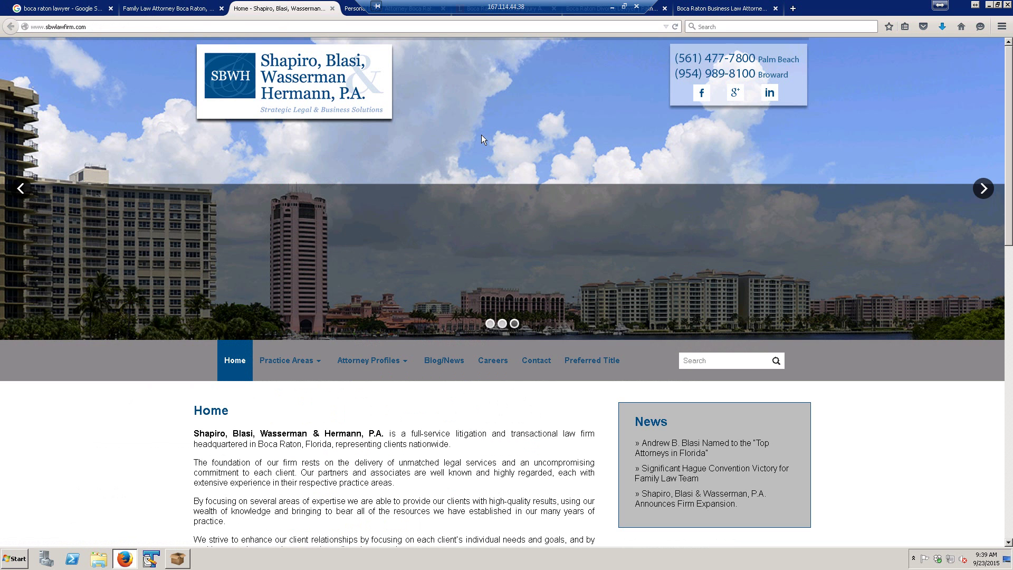
{"action": "key", "text": "ctrl+Tab"}
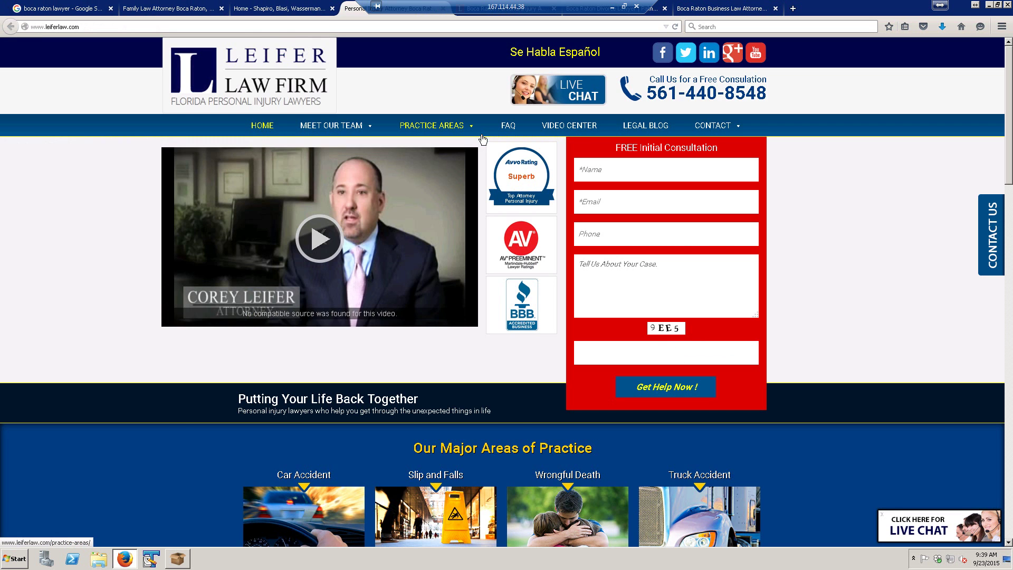
{"action": "key", "text": "ctrl+Tab"}
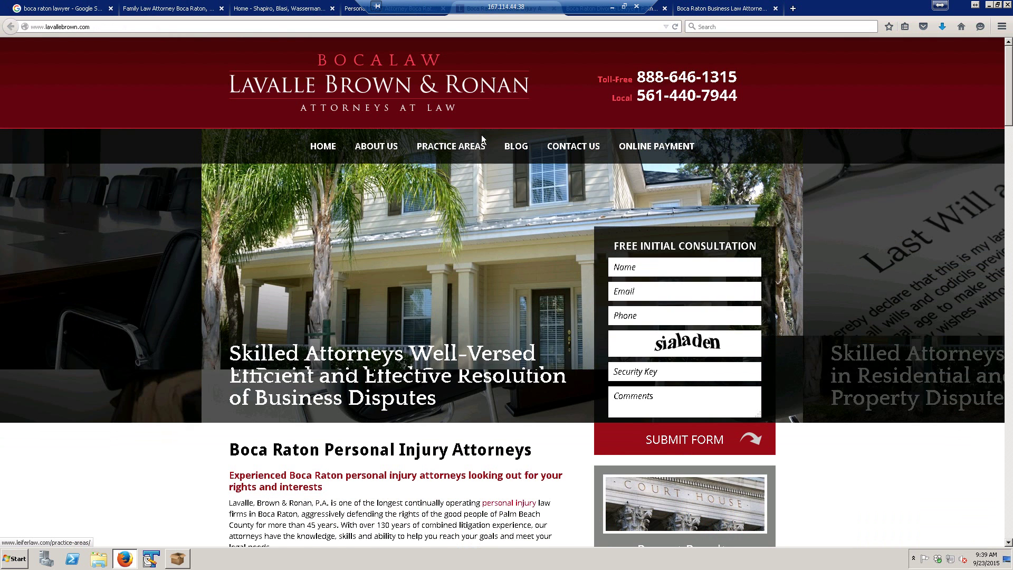
{"action": "key", "text": "ctrl+Tab"}
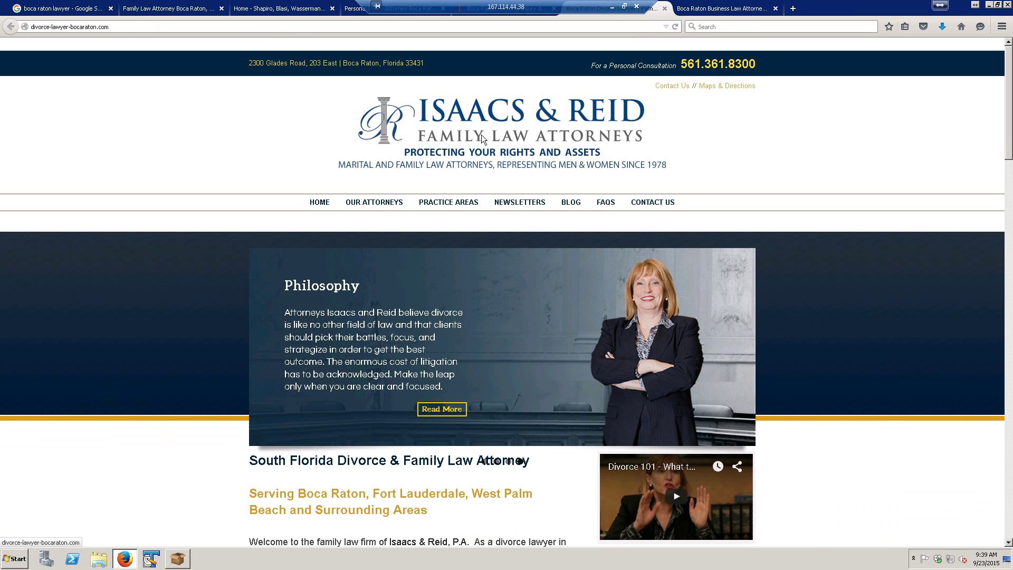
{"action": "key", "text": "ctrl+Tab"}
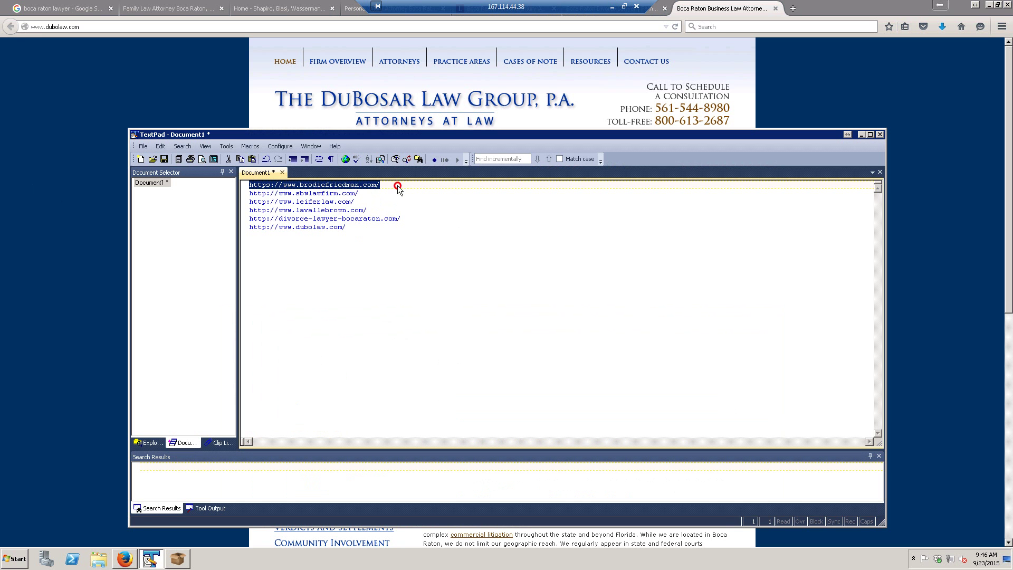
- Generate the brodiefriedman.com organic-keyword report and download it as a CSV
{"action": "left_click_drag", "start_coordinate": [384, 185], "coordinate": [239, 189]}
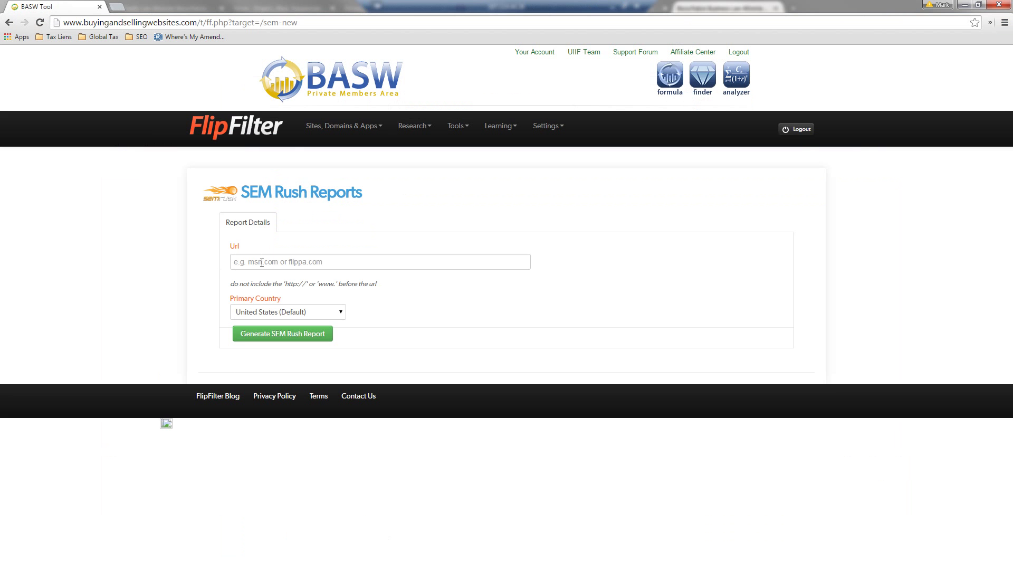
{"action": "type", "text": "https://www.brodiefriedman.com/"}
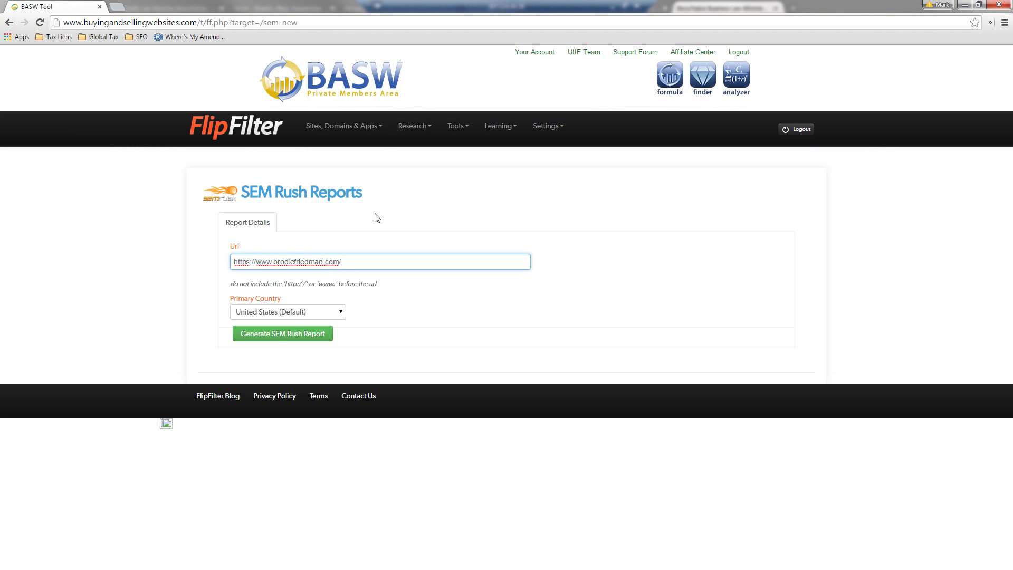
{"action": "left_click", "coordinate": [290, 336]}
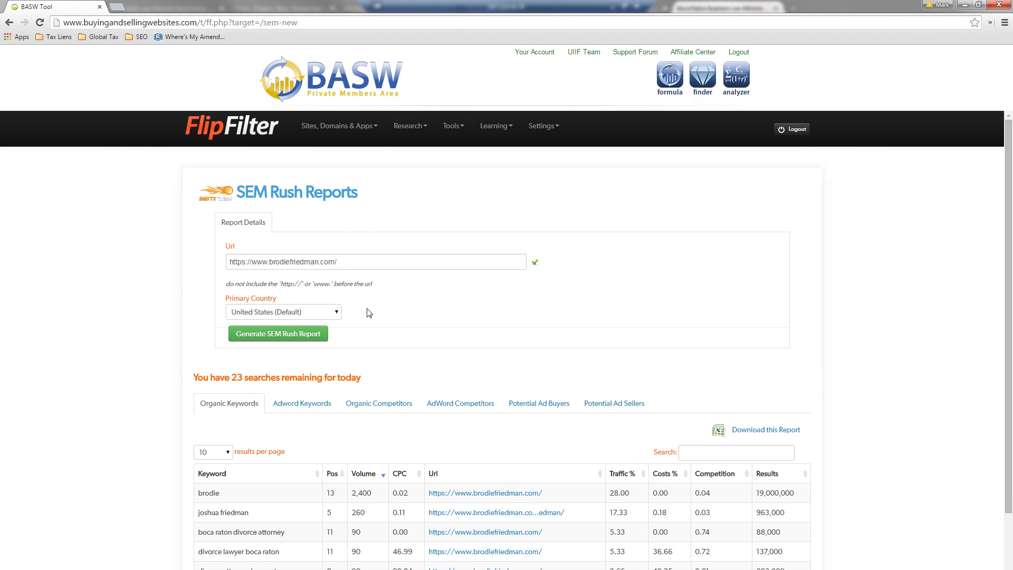
{"action": "scroll", "coordinate": [163, 412], "scroll_direction": "down", "scroll_amount": 2}
{"action": "scroll", "coordinate": [163, 413], "scroll_direction": "down", "scroll_amount": 1}
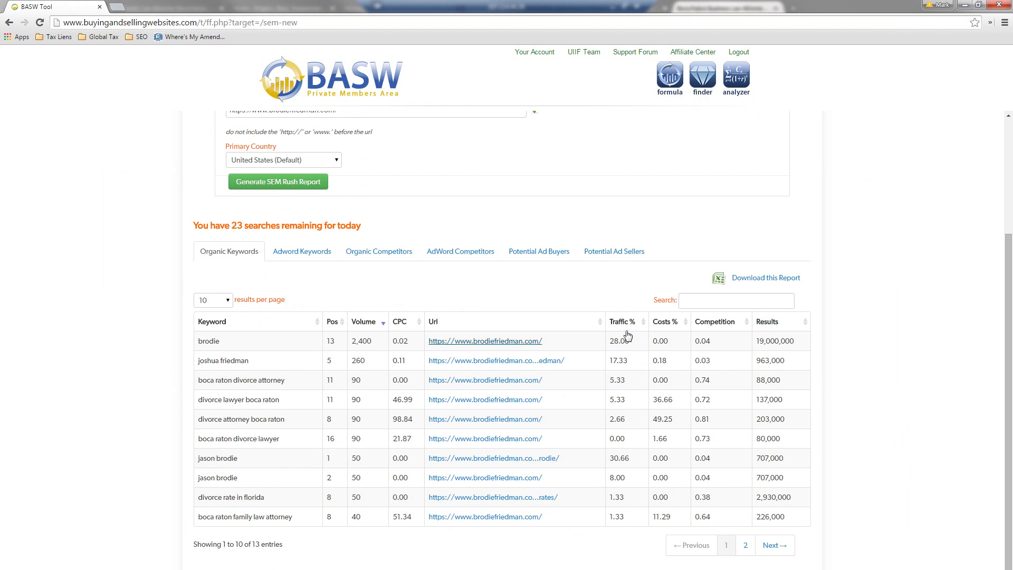
{"action": "left_click", "coordinate": [759, 281]}
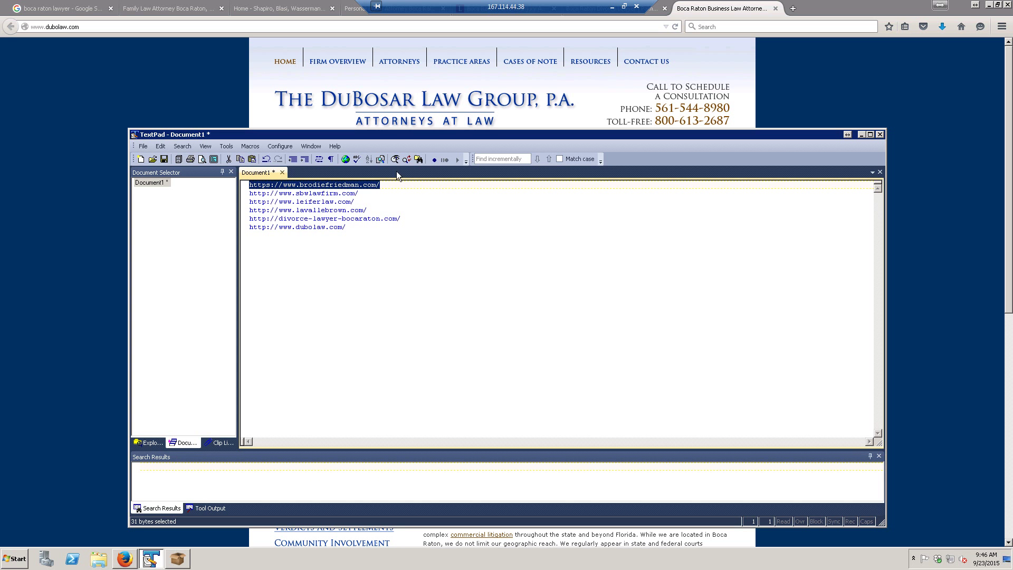
- Replace the report URL with sbwlawfirm.com and generate its keyword report
{"action": "left_click", "coordinate": [373, 195]}
{"action": "left_click_drag", "start_coordinate": [373, 194], "coordinate": [244, 196]}
{"action": "key", "text": "ctrl+c"}
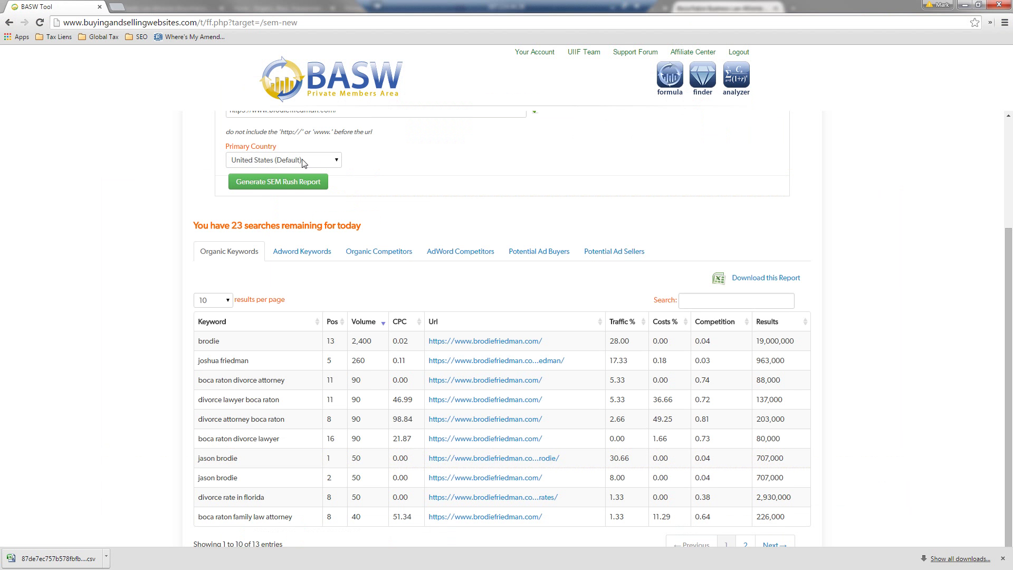
{"action": "scroll", "coordinate": [304, 163], "scroll_direction": "up", "scroll_amount": 3}
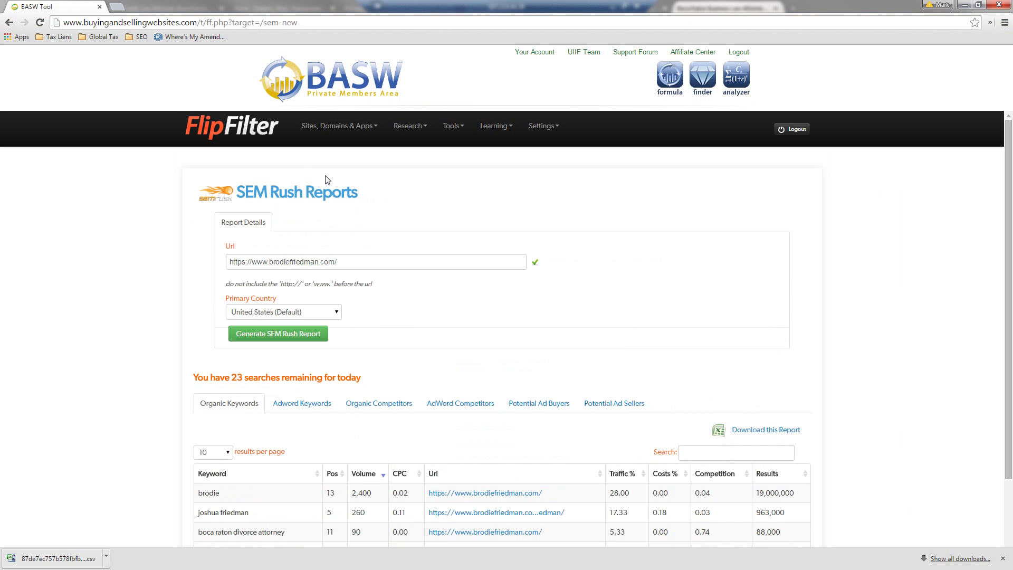
{"action": "left_click_drag", "start_coordinate": [345, 261], "coordinate": [180, 263]}
{"action": "key", "text": "ctrl+v"}
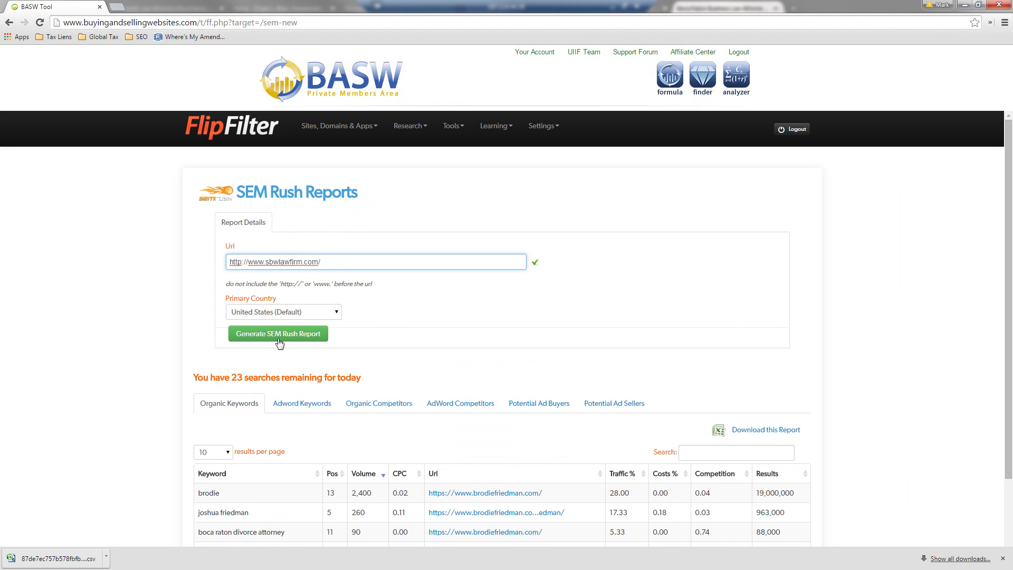
{"action": "left_click", "coordinate": [278, 333]}
{"action": "scroll", "coordinate": [157, 355], "scroll_direction": "down", "scroll_amount": 3}
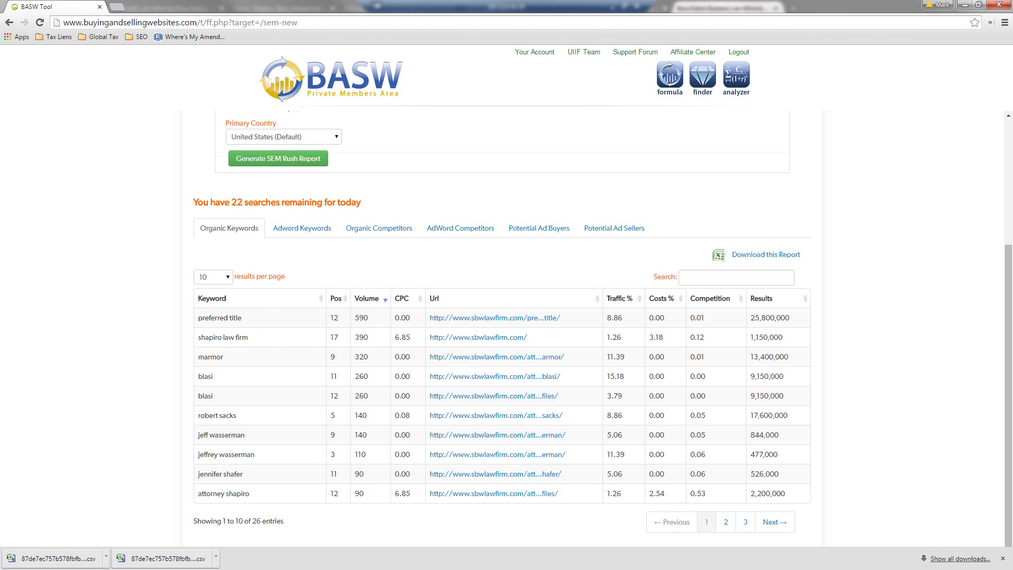
{"action": "key", "text": "alt+Tab"}
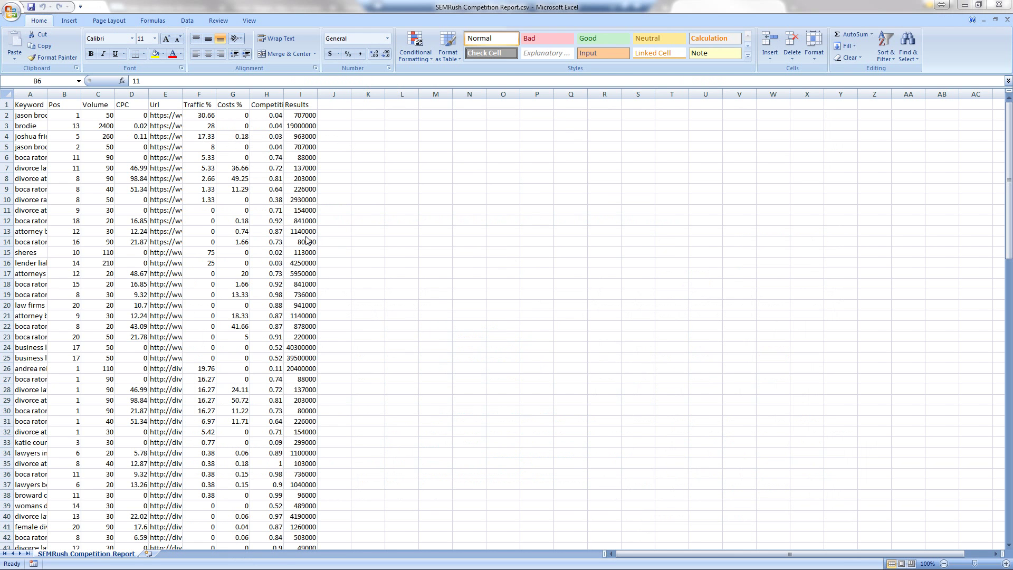
- Check the keyword range and autofit the Keyword column so phrases like 'boca raton divorce attorney' show fully
{"action": "left_click", "coordinate": [39, 116]}
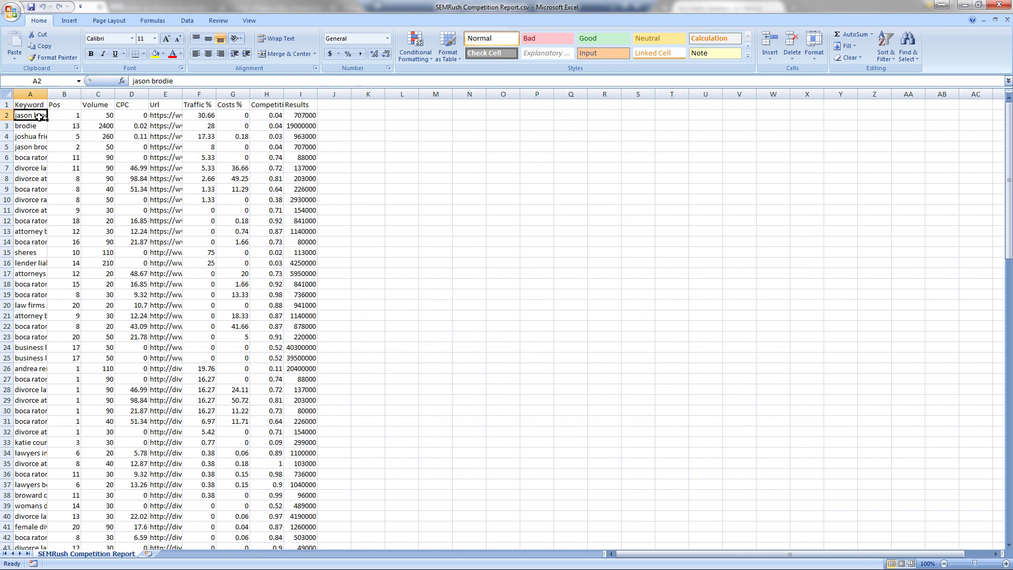
{"action": "key", "text": "ctrl+Down"}
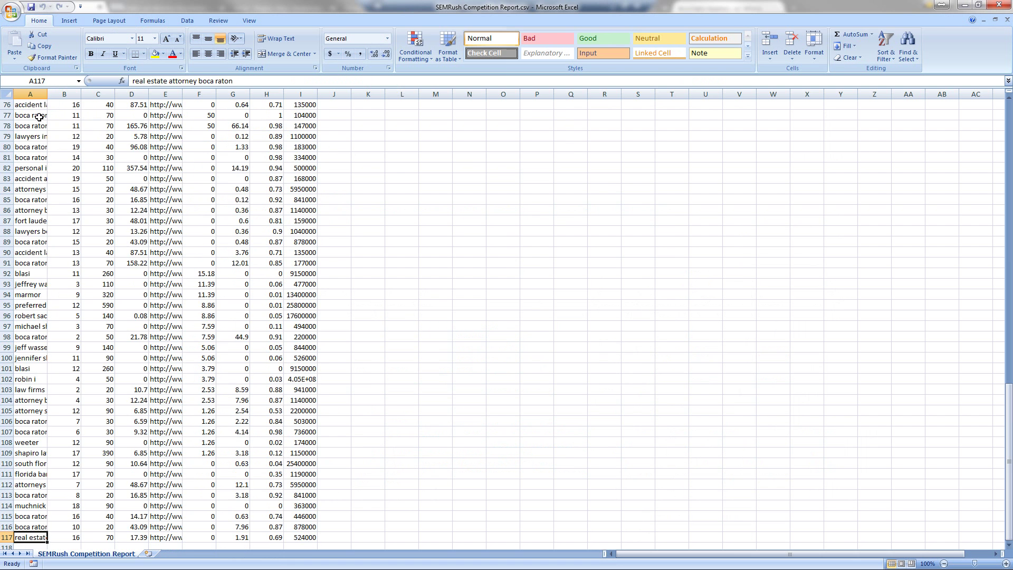
{"action": "key", "text": "ctrl+Up"}
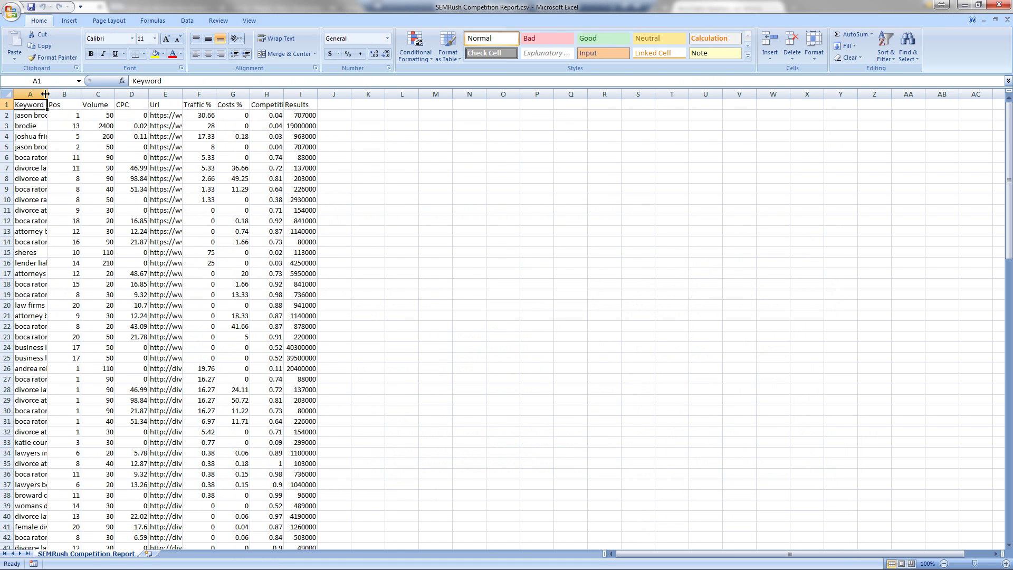
{"action": "double_click", "coordinate": [45, 94]}
{"action": "left_click", "coordinate": [52, 129]}
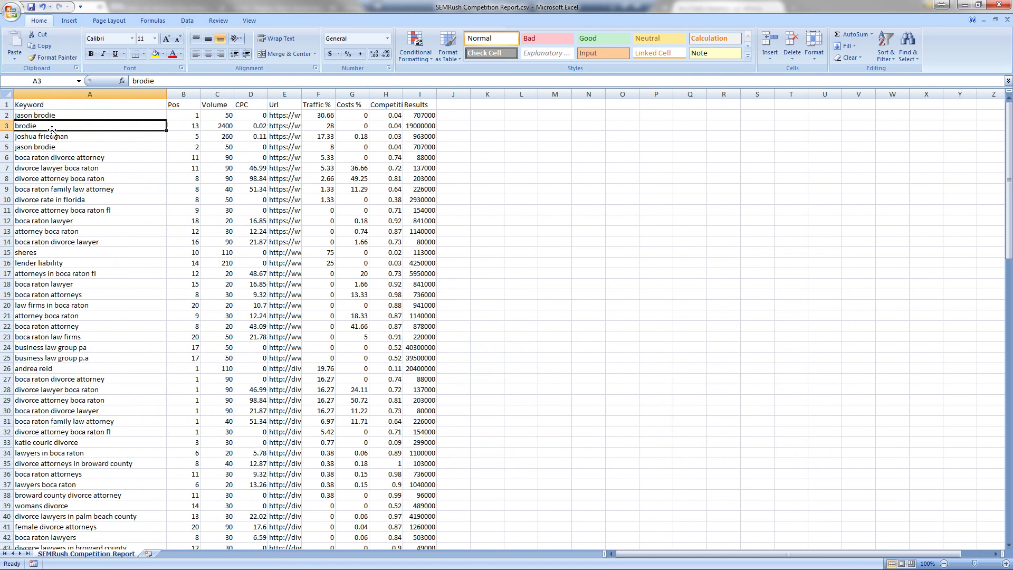
{"action": "left_click", "coordinate": [126, 224]}
{"action": "left_click", "coordinate": [115, 146]}
{"action": "left_click", "coordinate": [102, 105]}
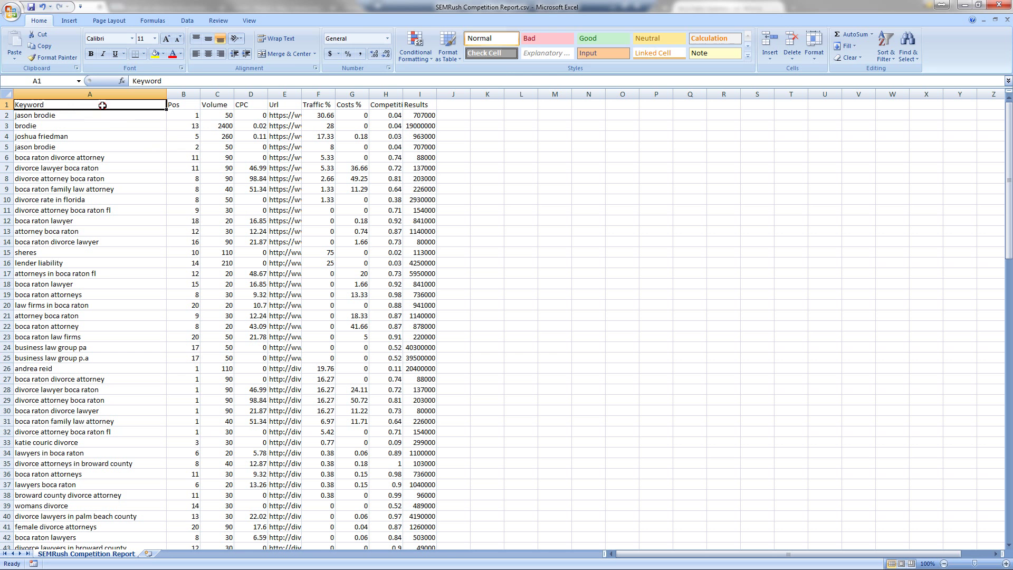
- Remove duplicate rows based on the Keyword column only, leaving 73 unique keywords
{"action": "left_click", "coordinate": [188, 21]}
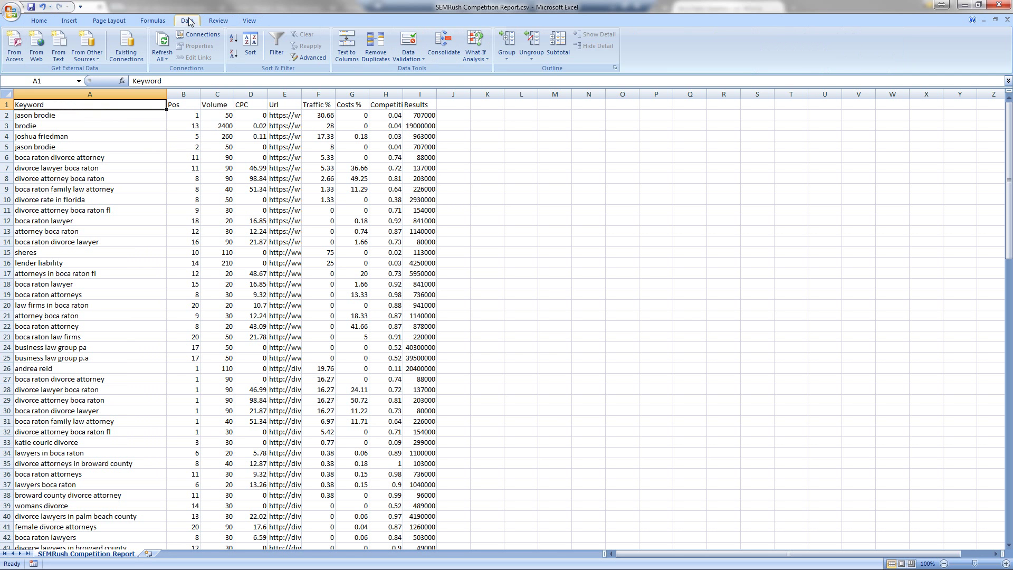
{"action": "left_click", "coordinate": [376, 44]}
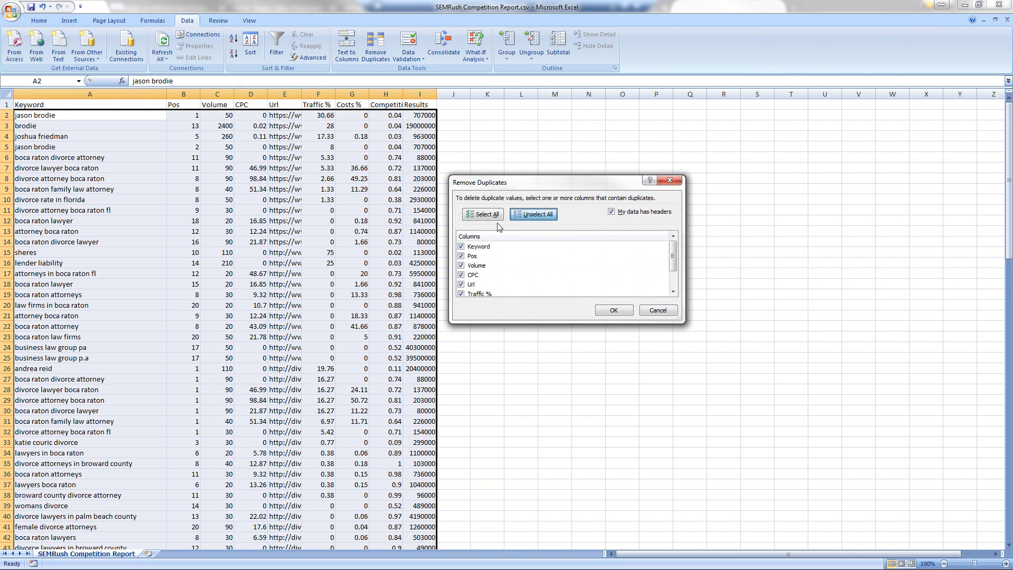
{"action": "left_click", "coordinate": [533, 214]}
{"action": "left_click", "coordinate": [462, 247]}
{"action": "left_click", "coordinate": [614, 310]}
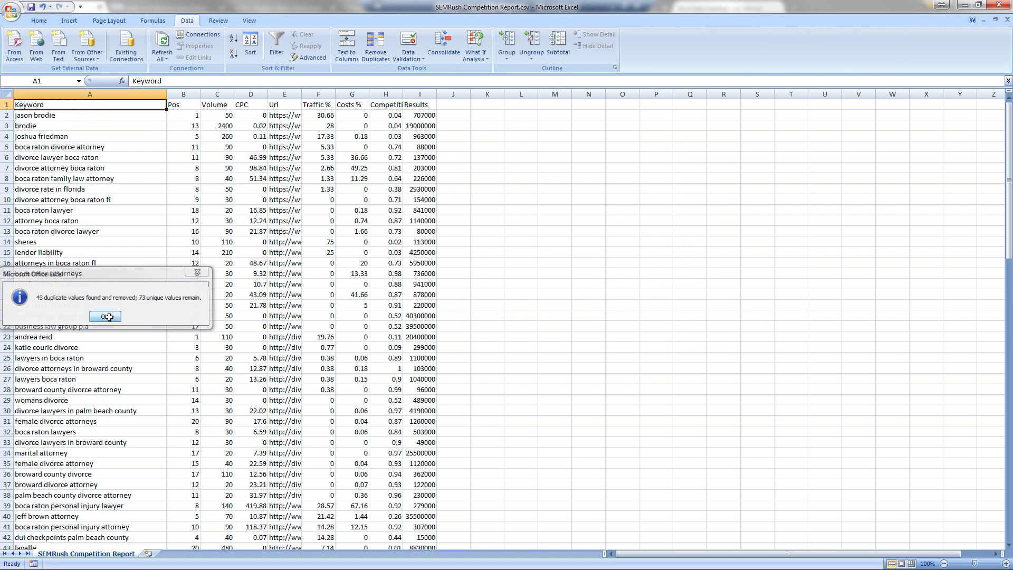
{"action": "left_click", "coordinate": [109, 316]}
{"action": "left_click", "coordinate": [219, 252]}
{"action": "scroll", "coordinate": [134, 344], "scroll_direction": "down", "scroll_amount": 5}
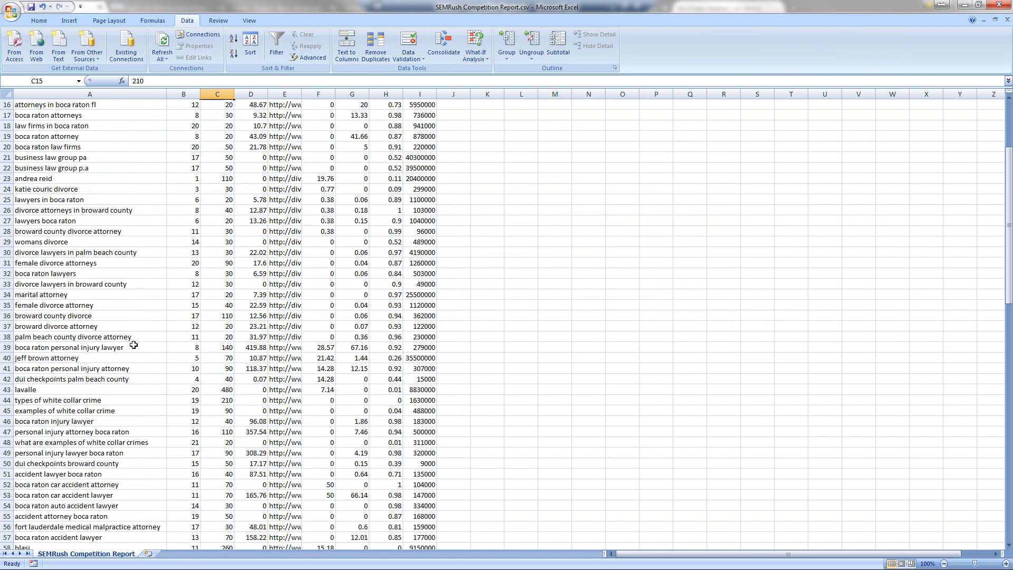
{"action": "scroll", "coordinate": [134, 344], "scroll_direction": "down", "scroll_amount": 8}
{"action": "scroll", "coordinate": [100, 379], "scroll_direction": "up", "scroll_amount": 13}
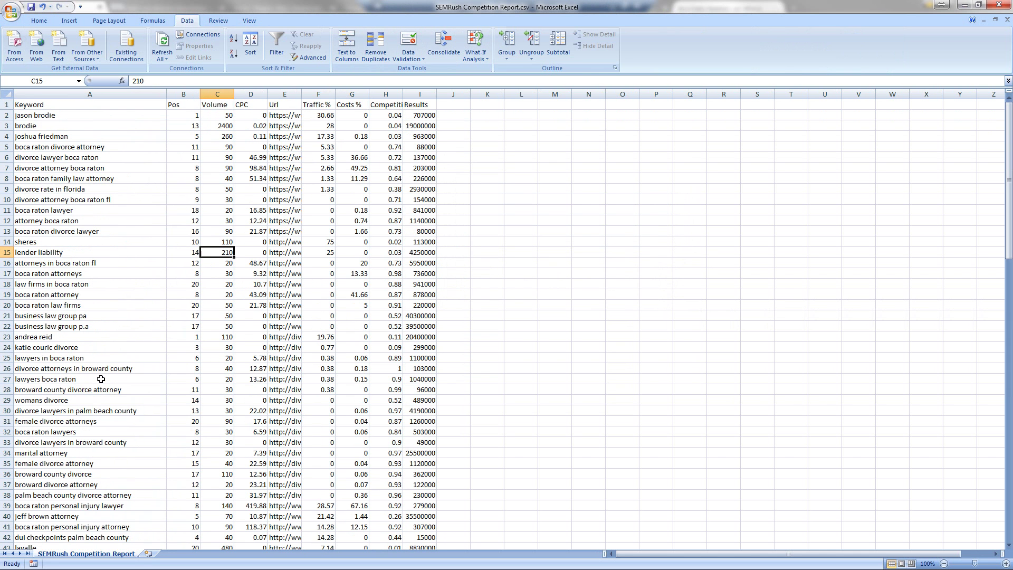
{"action": "left_click", "coordinate": [111, 112]}
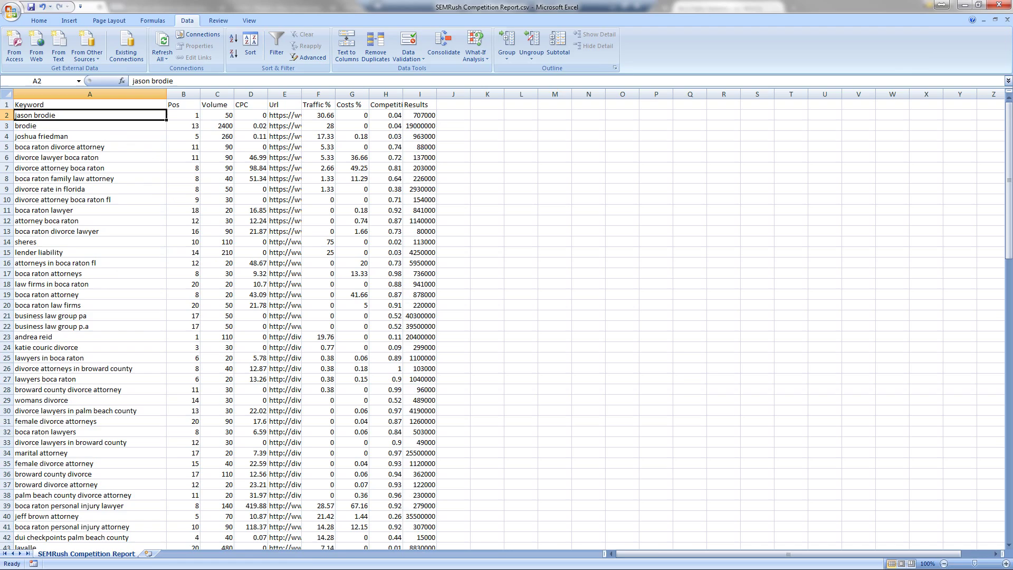
- Paste the competitor keywords into ScrapeBox's Keyword Scraper and append letters A–Z to each, totalling 1971
{"action": "key", "text": "alt+Tab"}
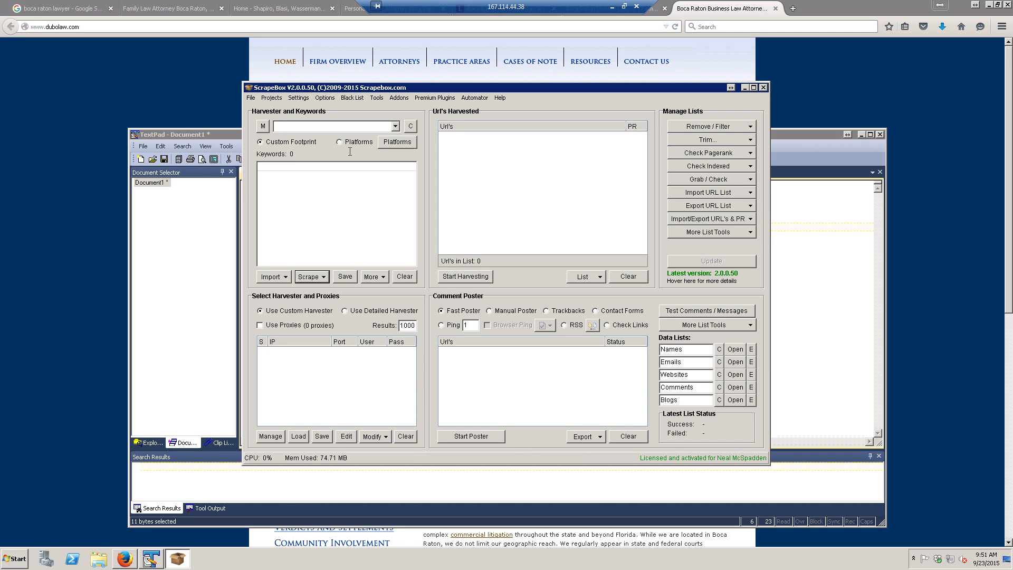
{"action": "left_click", "coordinate": [317, 274]}
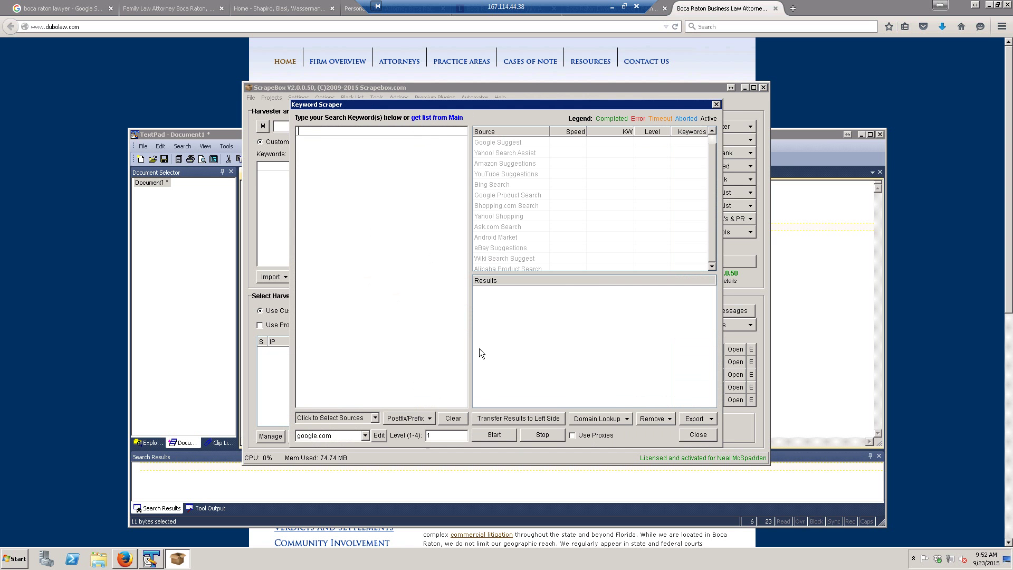
{"action": "key", "text": "ctrl+v"}
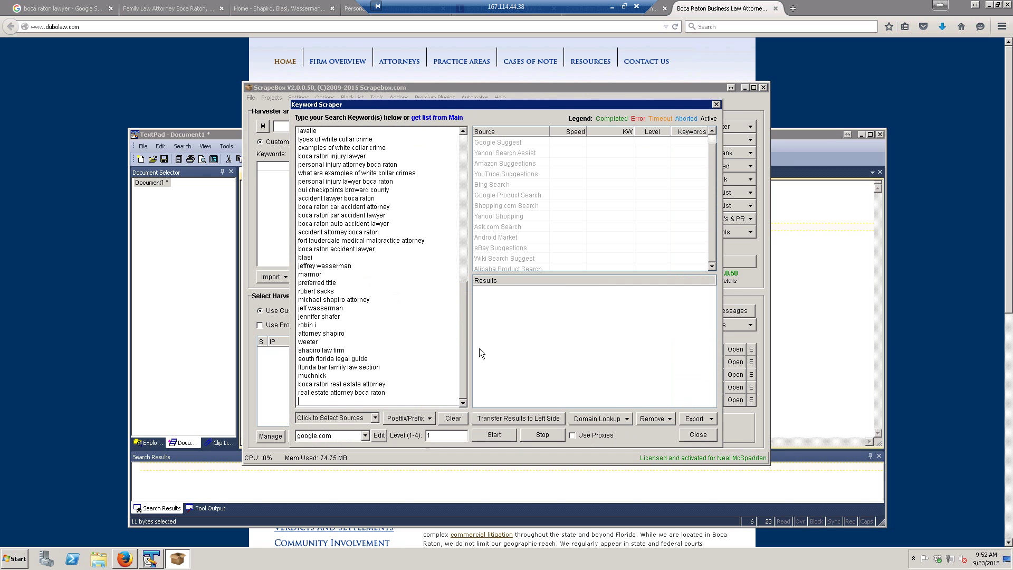
{"action": "left_click", "coordinate": [418, 419]}
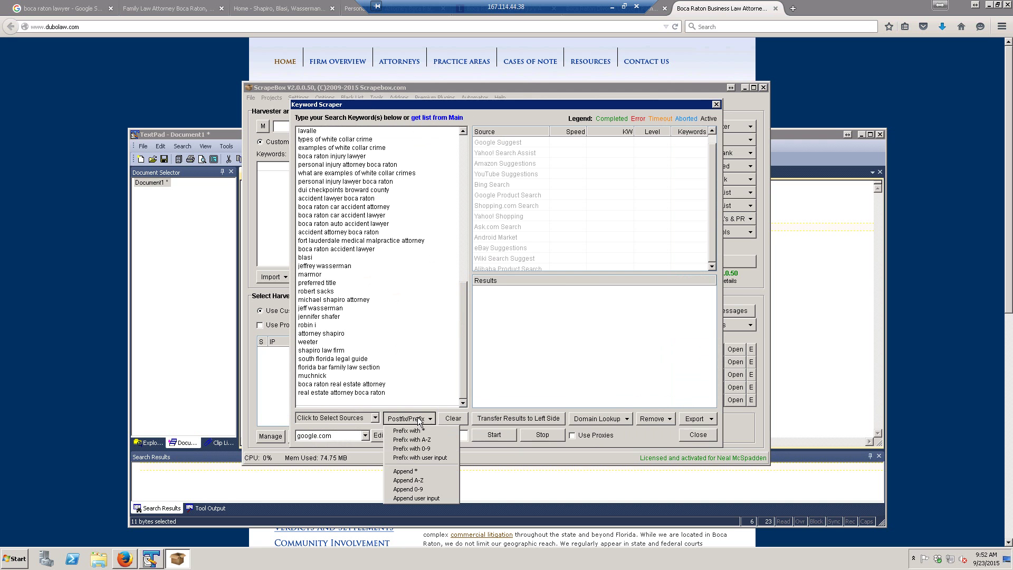
{"action": "left_click", "coordinate": [428, 479]}
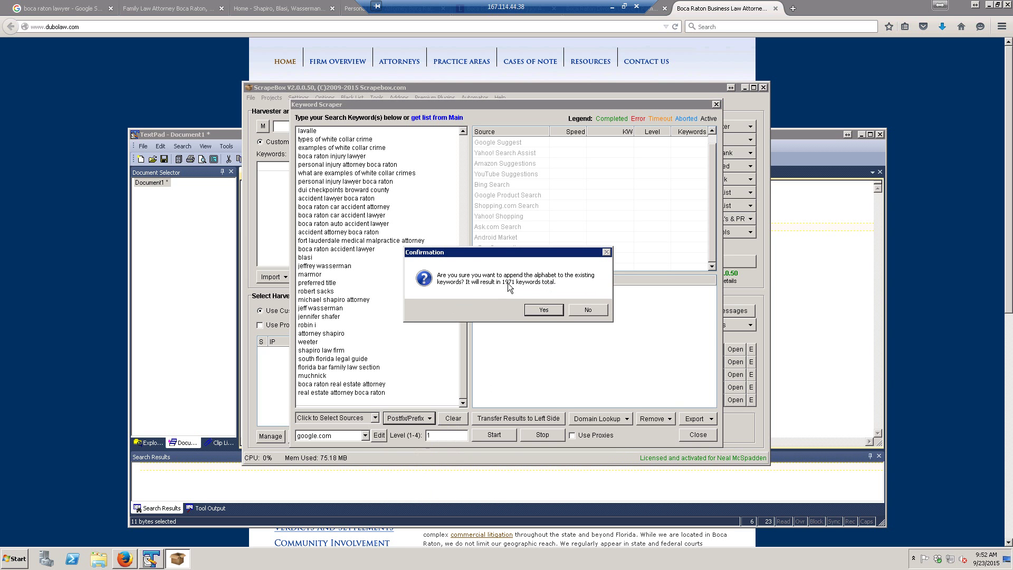
{"action": "left_click", "coordinate": [544, 312]}
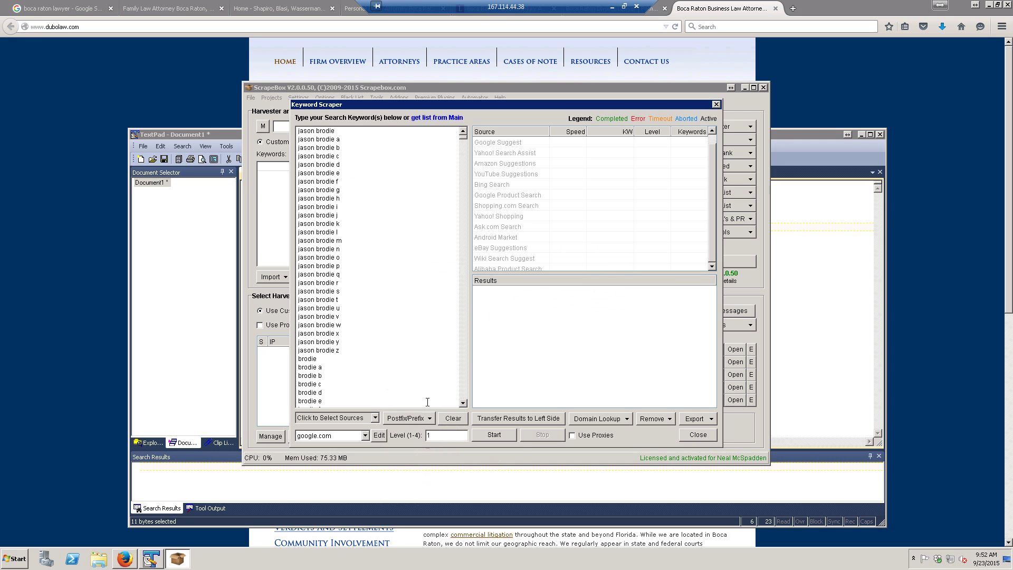
- Run a level-2 Google Suggest scrape on google.com through proxies, yielding 4930 unique keywords
{"action": "left_click", "coordinate": [364, 436]}
{"action": "left_click", "coordinate": [366, 437]}
{"action": "left_click", "coordinate": [375, 417]}
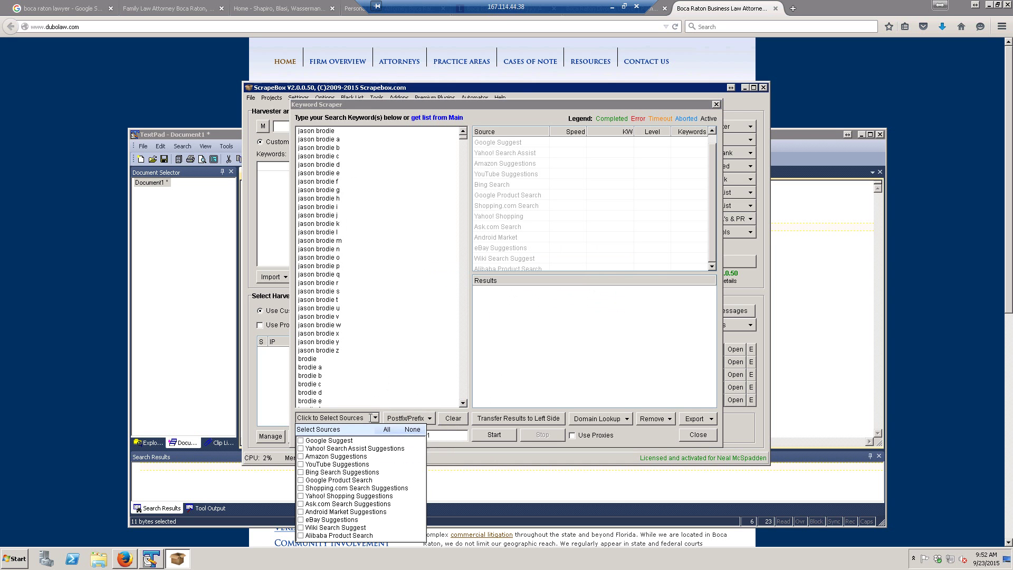
{"action": "left_click", "coordinate": [301, 441]}
{"action": "left_click", "coordinate": [375, 417]}
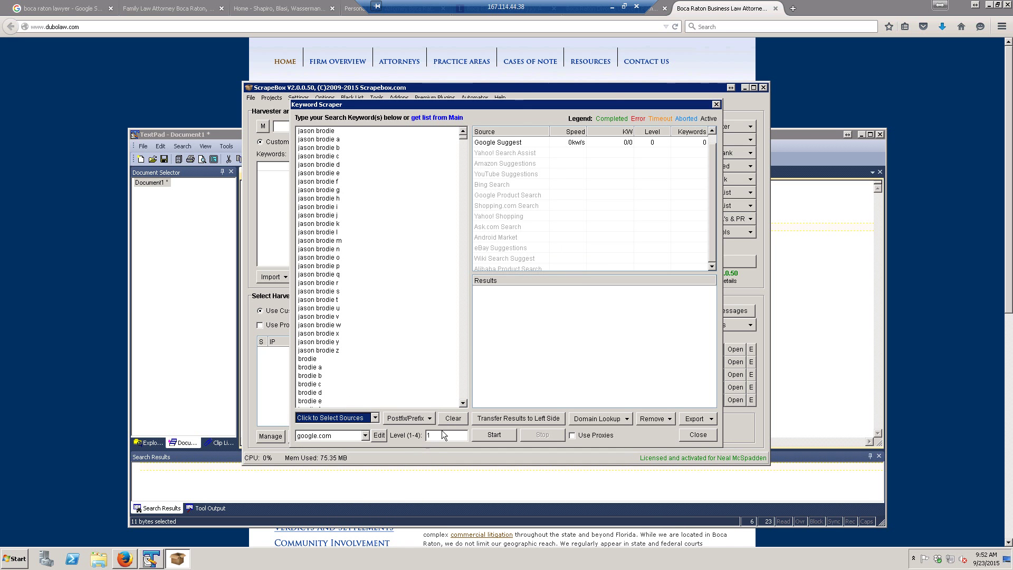
{"action": "left_click", "coordinate": [423, 435]}
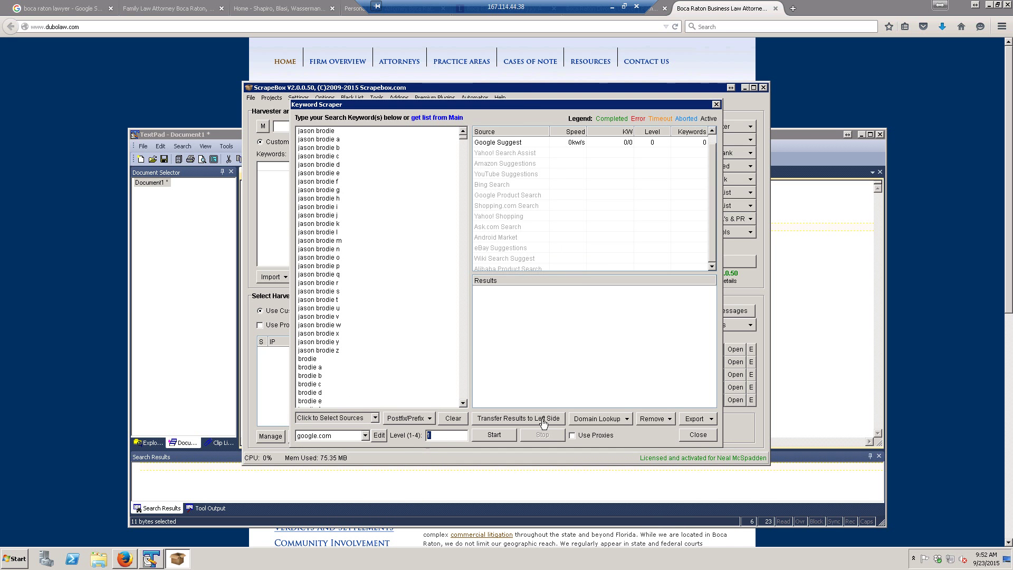
{"action": "type", "text": "2"}
{"action": "left_click", "coordinate": [573, 436]}
{"action": "left_click", "coordinate": [490, 436]}
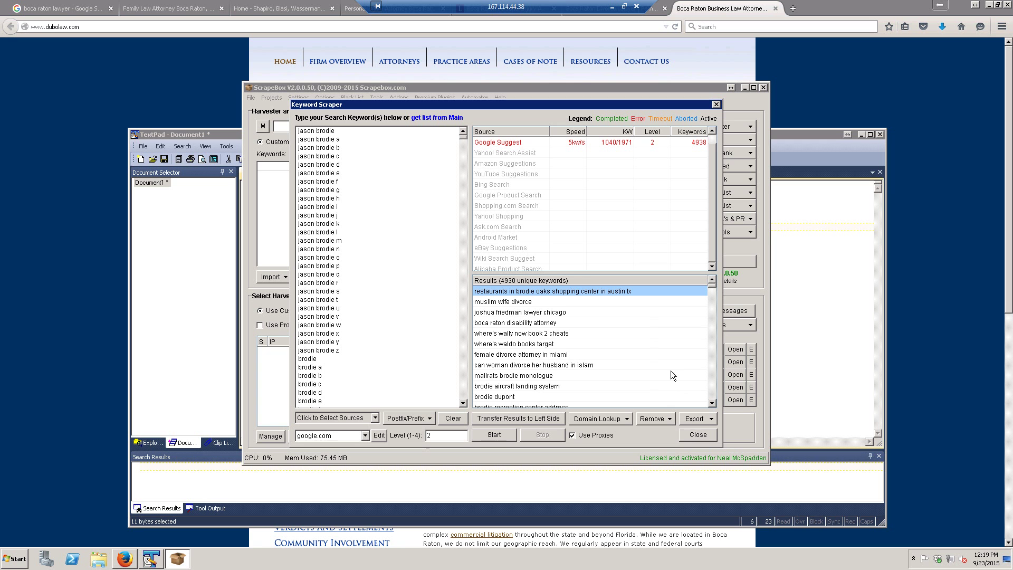
- Export all 4930 scraped keywords to keywords.txt on the Desktop
{"action": "left_click", "coordinate": [708, 420]}
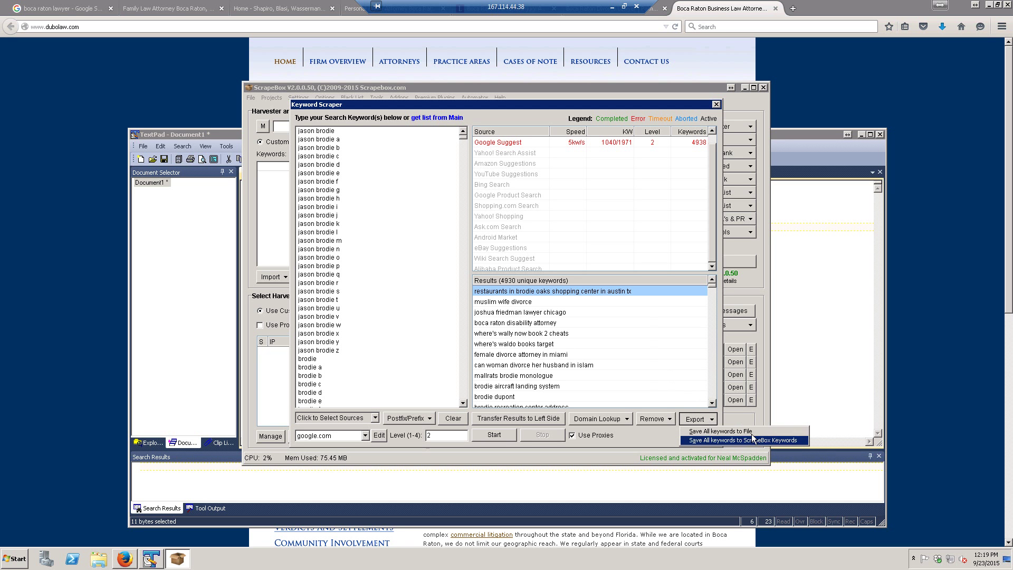
{"action": "left_click", "coordinate": [730, 432]}
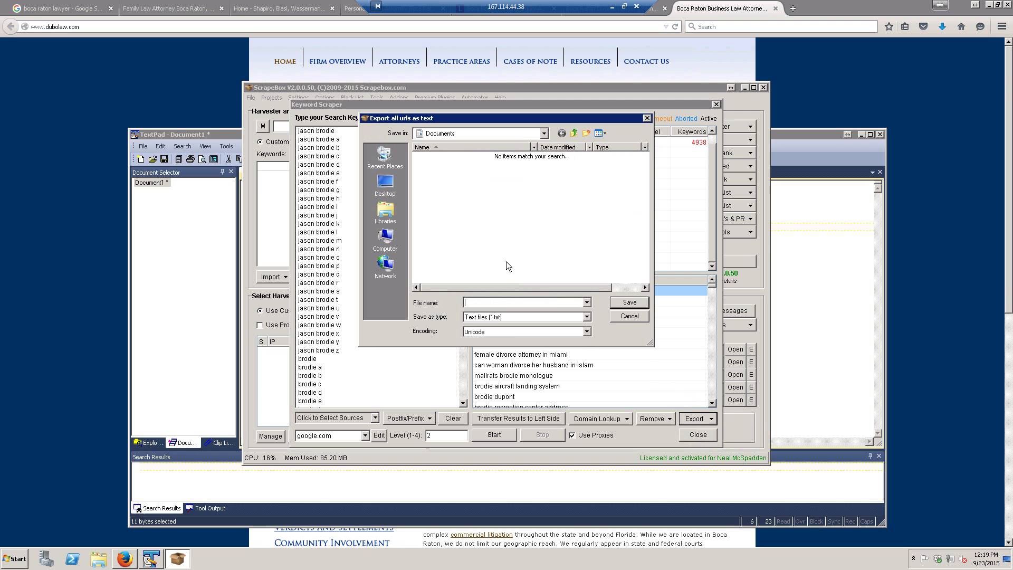
{"action": "left_click", "coordinate": [385, 185]}
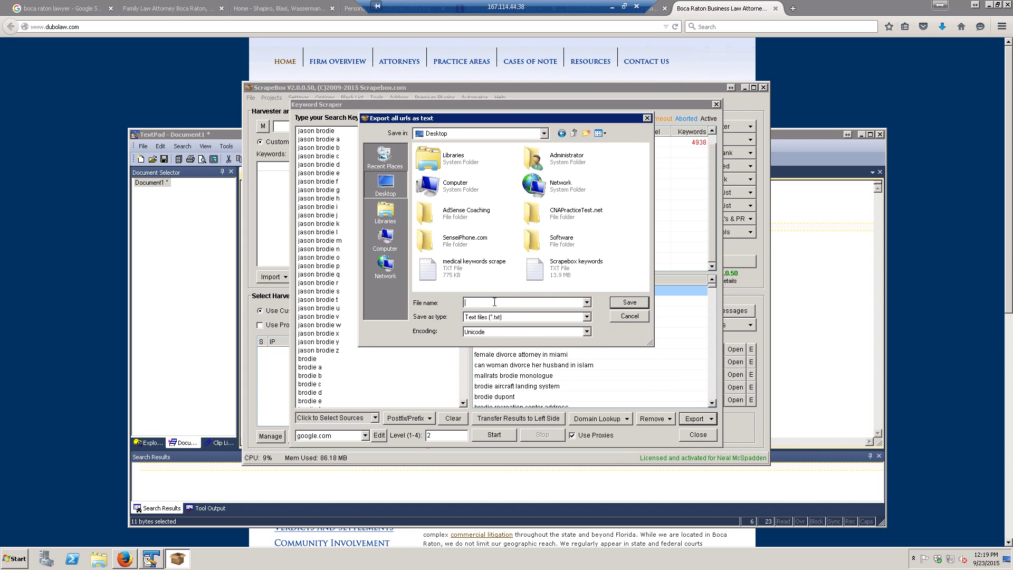
{"action": "type", "text": "keywords.txt"}
{"action": "key", "text": "Return"}
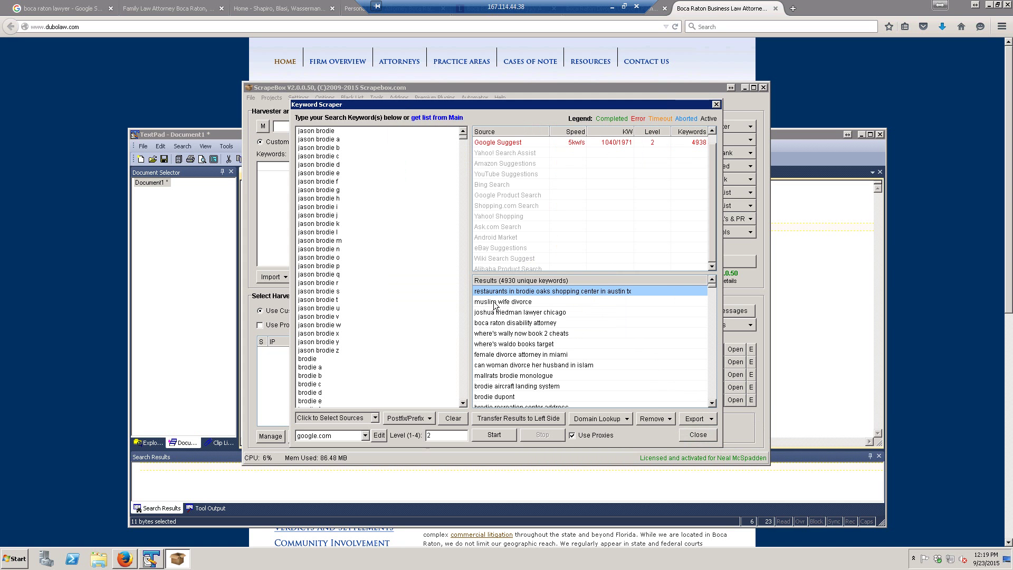
- Open keywords.txt from the Desktop in TextPad and scroll through its 4930 lines
{"action": "left_click", "coordinate": [150, 558]}
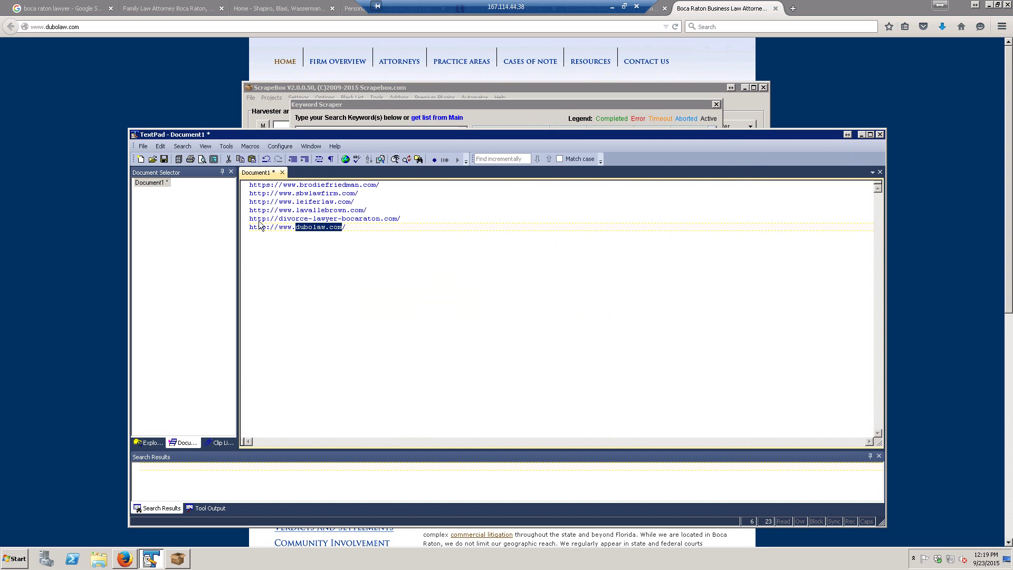
{"action": "left_click", "coordinate": [152, 159]}
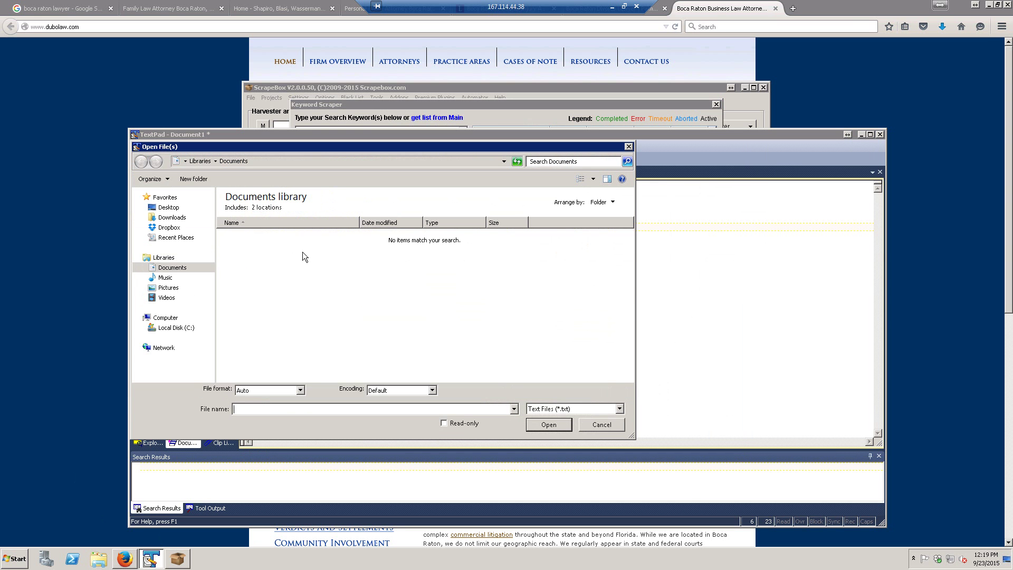
{"action": "left_click", "coordinate": [168, 208]}
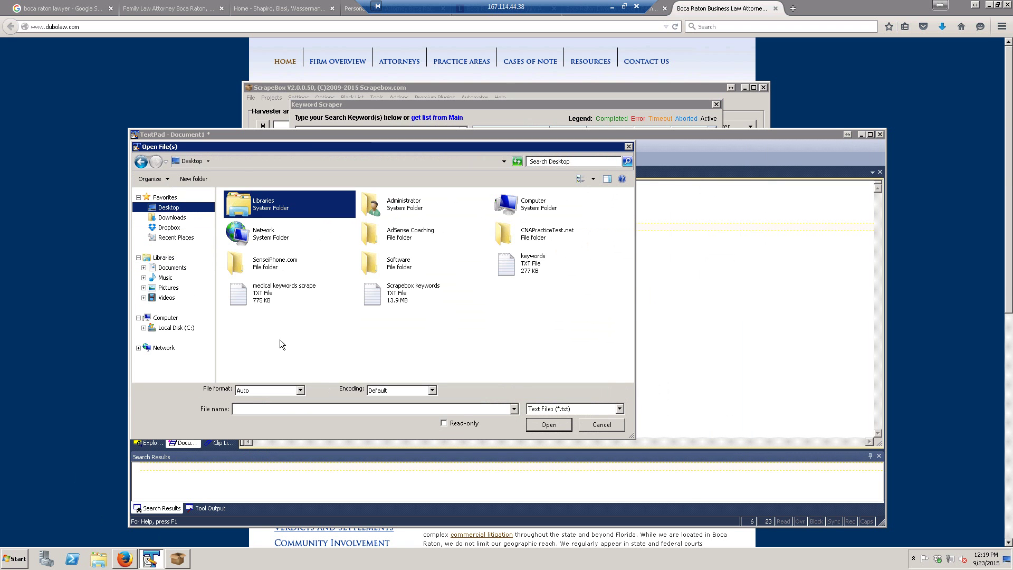
{"action": "double_click", "coordinate": [505, 264]}
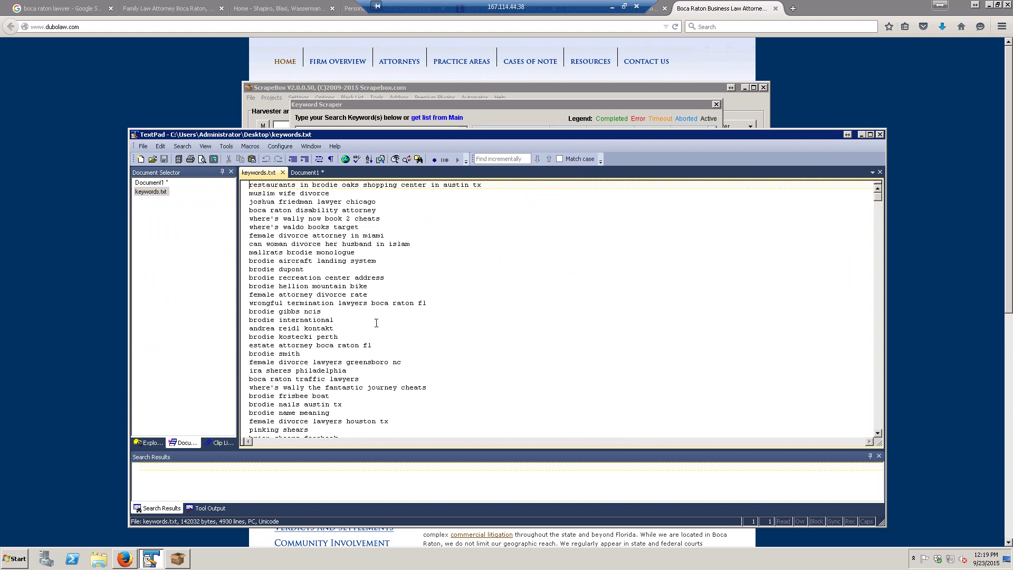
{"action": "scroll", "coordinate": [365, 332], "scroll_direction": "down", "scroll_amount": 20}
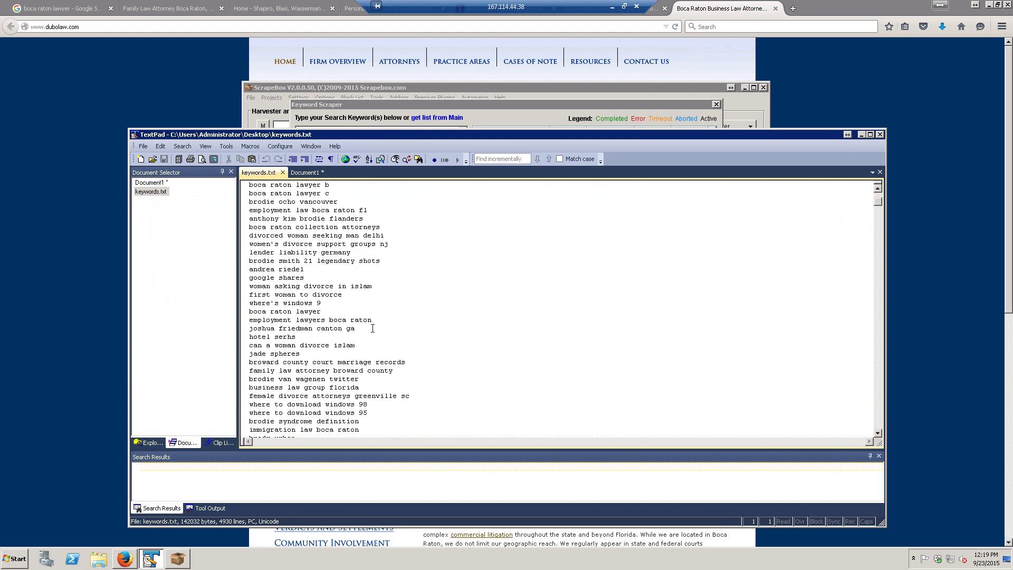
{"action": "scroll", "coordinate": [376, 326], "scroll_direction": "up", "scroll_amount": 6}
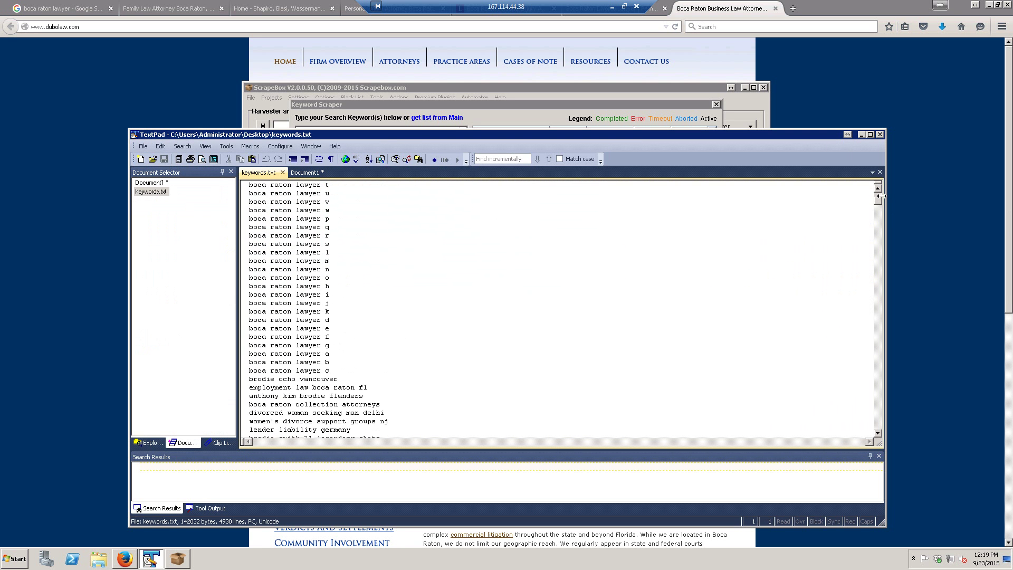
{"action": "mouse_move", "coordinate": [878, 200]}
{"action": "left_mouse_down"}
{"action": "mouse_move", "coordinate": [880, 211]}
{"action": "mouse_move", "coordinate": [879, 201]}
{"action": "left_mouse_up"}
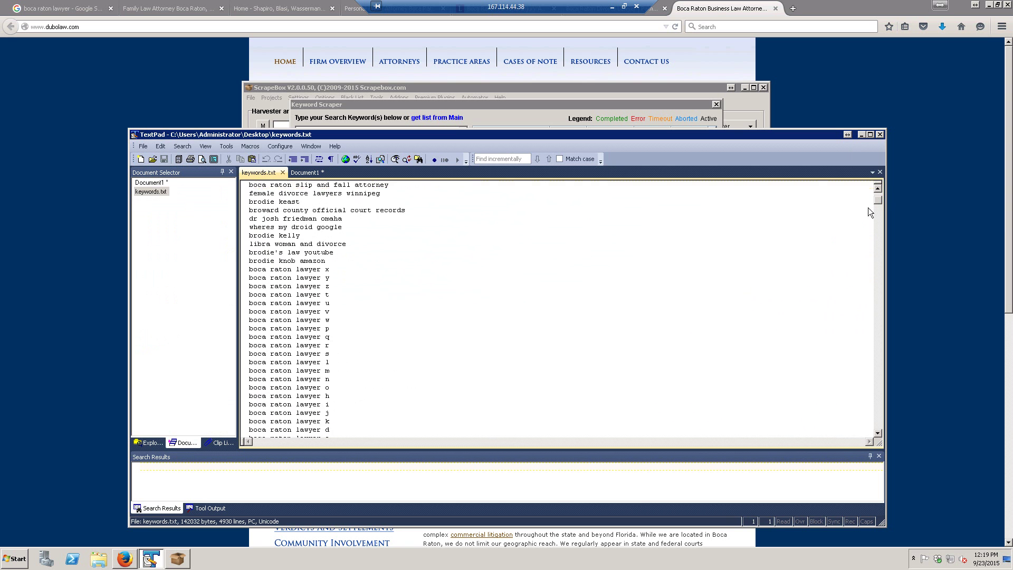
{"action": "scroll", "coordinate": [517, 271], "scroll_direction": "down", "scroll_amount": 20}
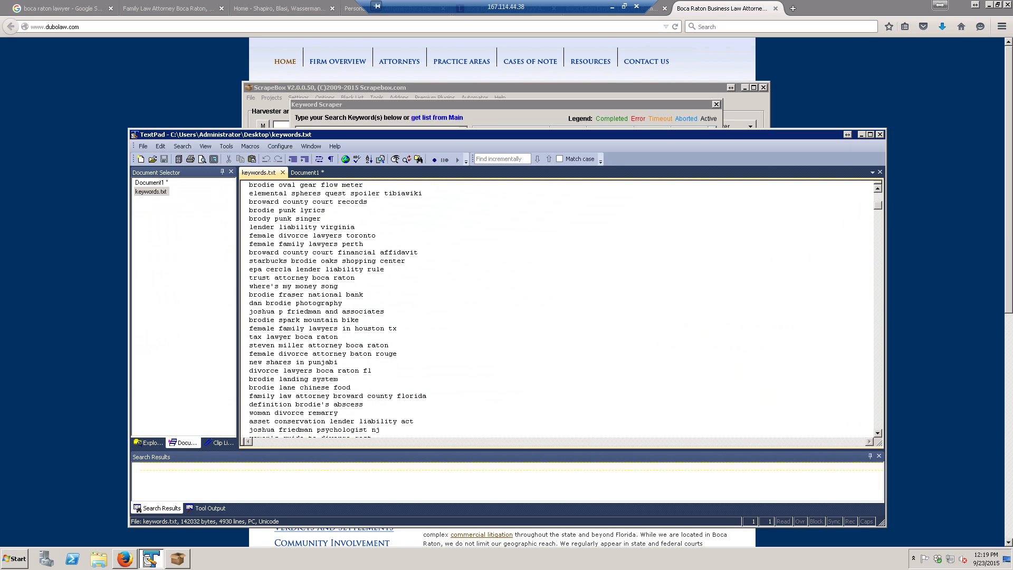
- Select and copy the entire keyword list
{"action": "left_click", "coordinate": [487, 297]}
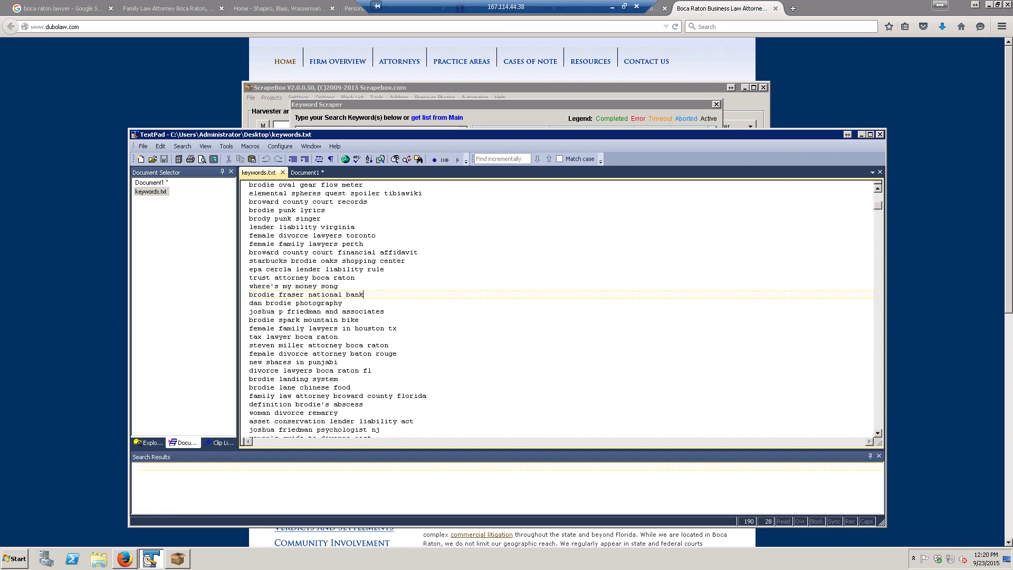
{"action": "left_click", "coordinate": [365, 261]}
{"action": "key", "text": "ctrl+a"}
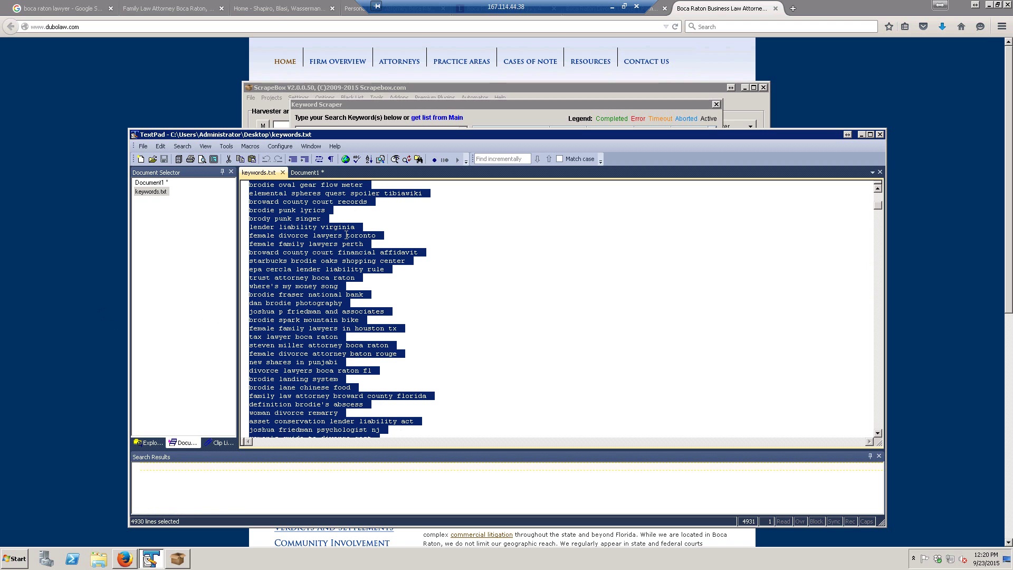
{"action": "key", "text": "alt+Tab"}
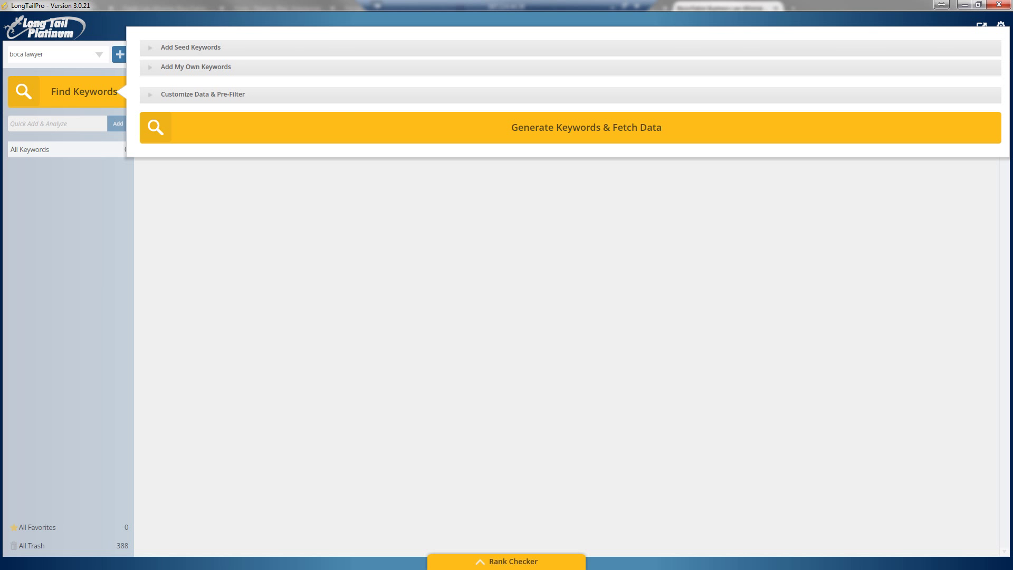
- Paste the scraped keywords into Long Tail Pro's Add My Own Keywords box for 'boca lawyer'
{"action": "left_click", "coordinate": [151, 73]}
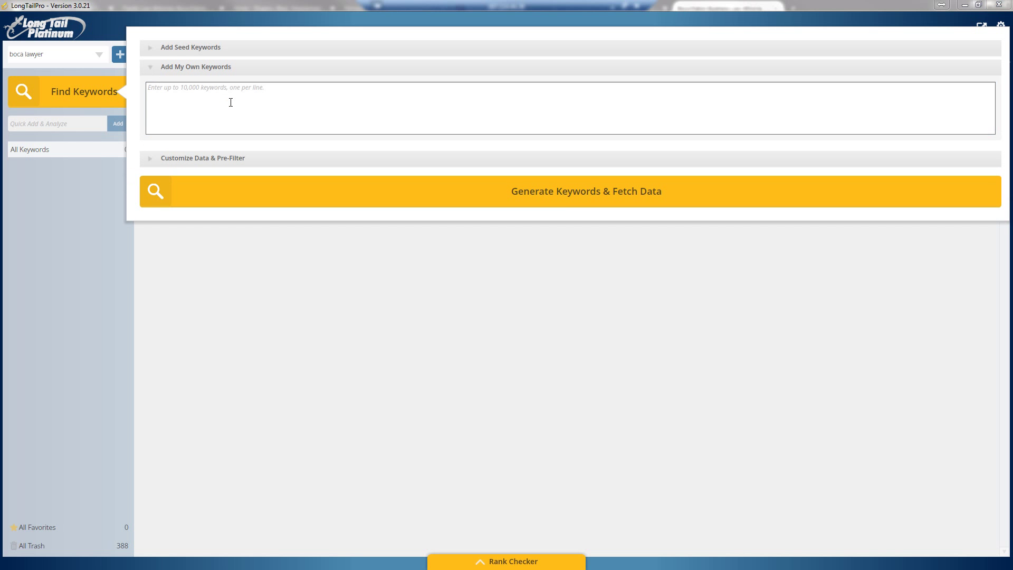
{"action": "left_click", "coordinate": [235, 98]}
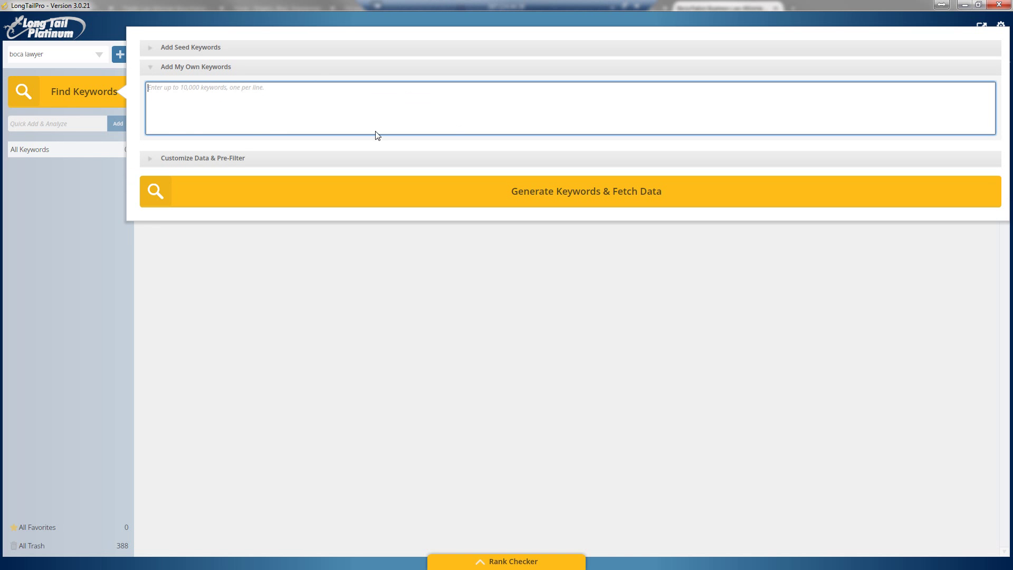
{"action": "key", "text": "ctrl+v"}
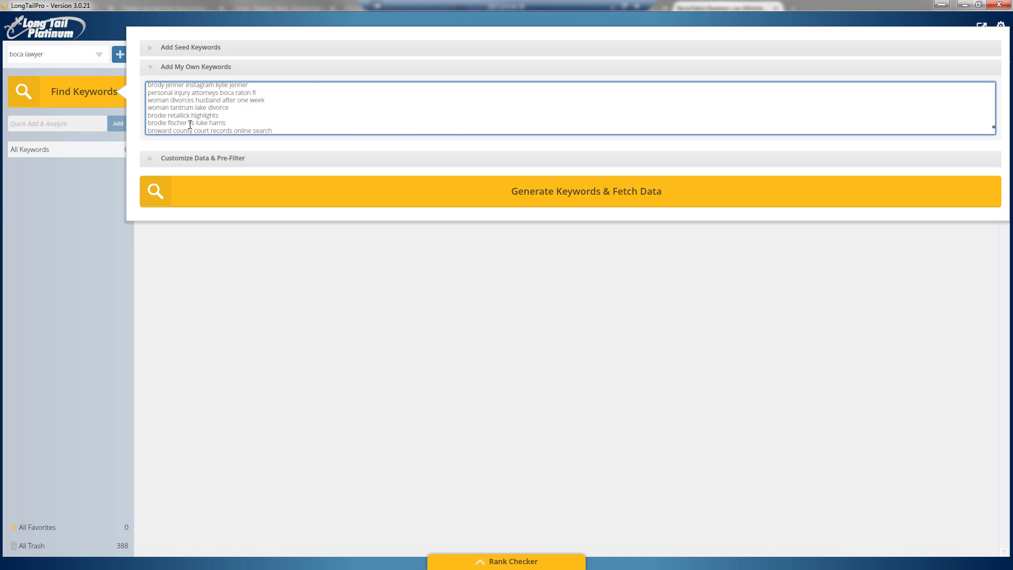
{"action": "left_click", "coordinate": [152, 161]}
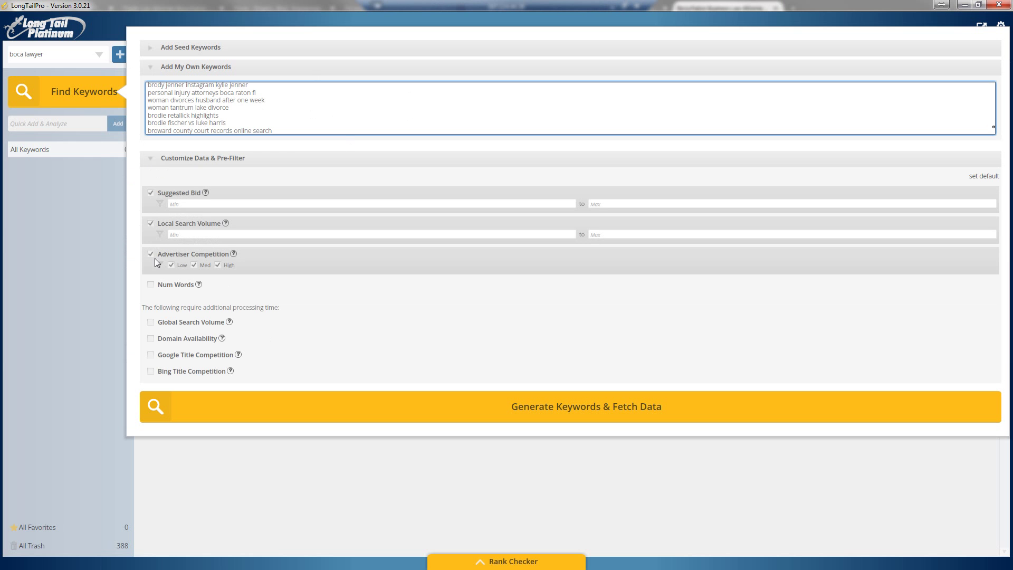
- Fetch bids and local volumes for 4215 keywords and export them as boca lawyer.xls on the Desktop
{"action": "left_click", "coordinate": [575, 416]}
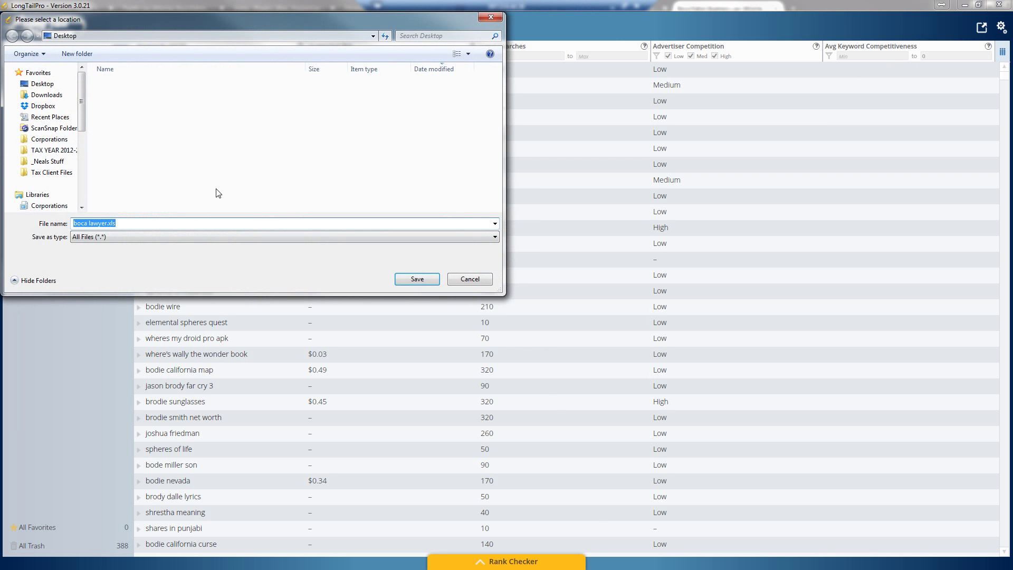
{"action": "left_click", "coordinate": [414, 279]}
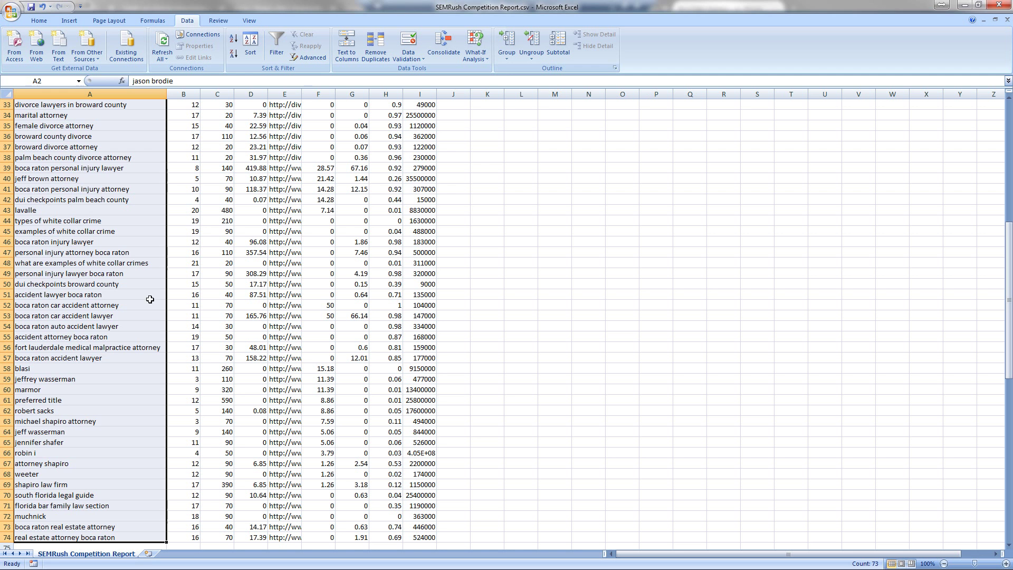
- Open boca lawyer.xls from the Desktop, accepting the file-format warning
{"action": "left_click", "coordinate": [285, 210]}
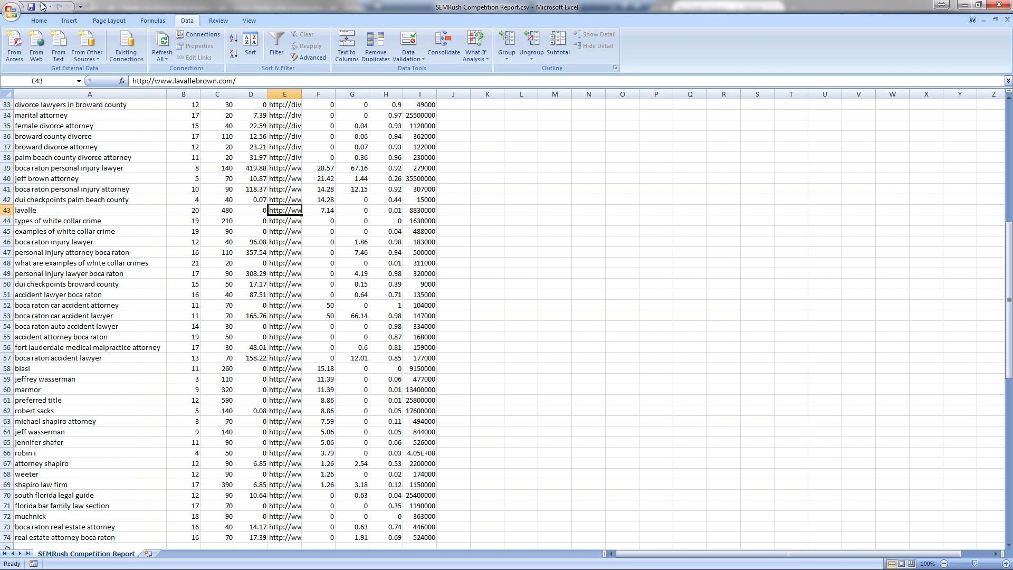
{"action": "key", "text": "ctrl+o"}
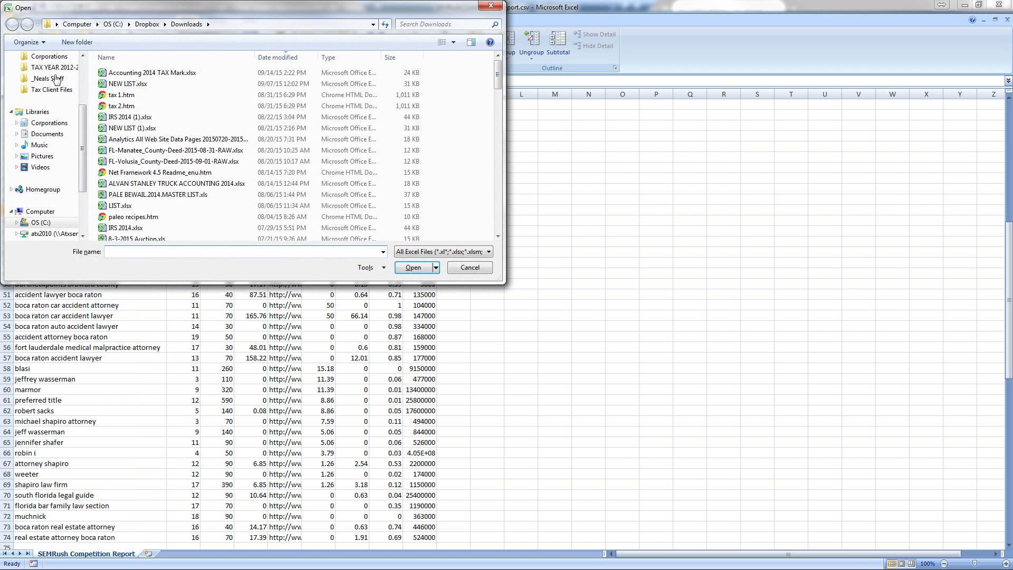
{"action": "scroll", "coordinate": [50, 87], "scroll_direction": "up", "scroll_amount": 3}
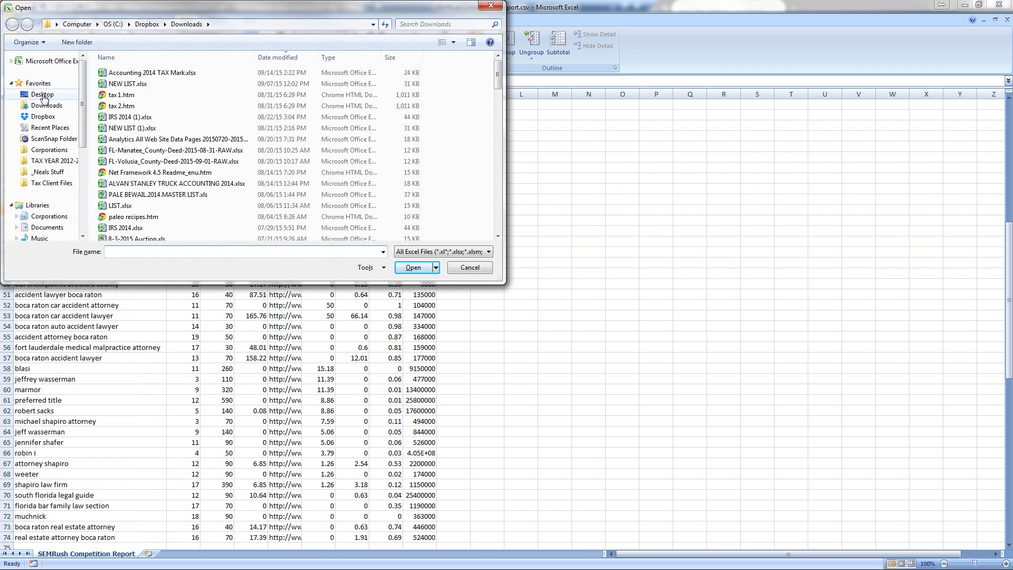
{"action": "left_click", "coordinate": [44, 95]}
{"action": "double_click", "coordinate": [127, 72]}
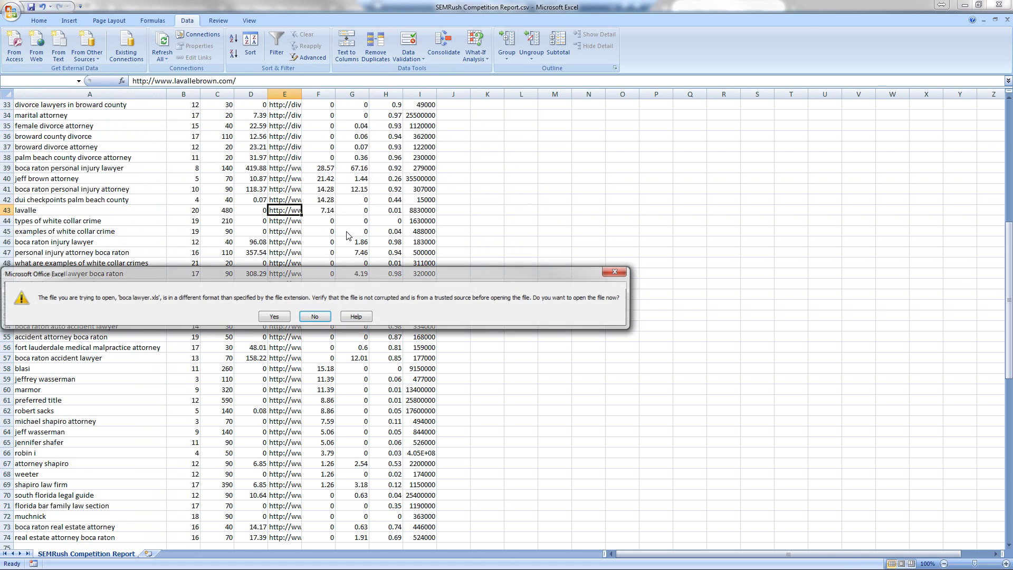
{"action": "left_click", "coordinate": [276, 315]}
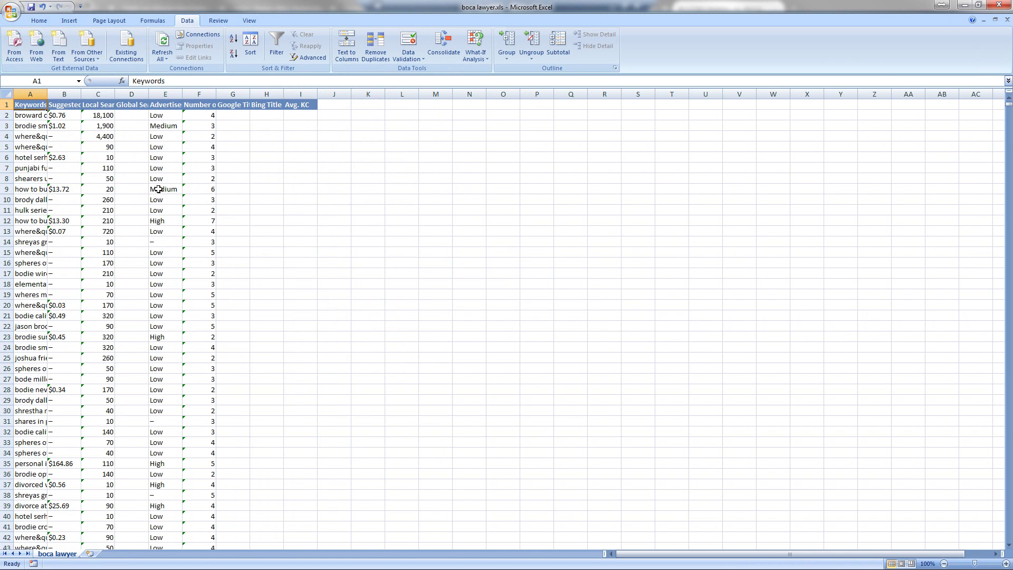
- AutoFit every column of the worksheet to its contents
{"action": "left_click", "coordinate": [7, 94]}
{"action": "left_click_drag", "start_coordinate": [47, 94], "coordinate": [47, 93]}
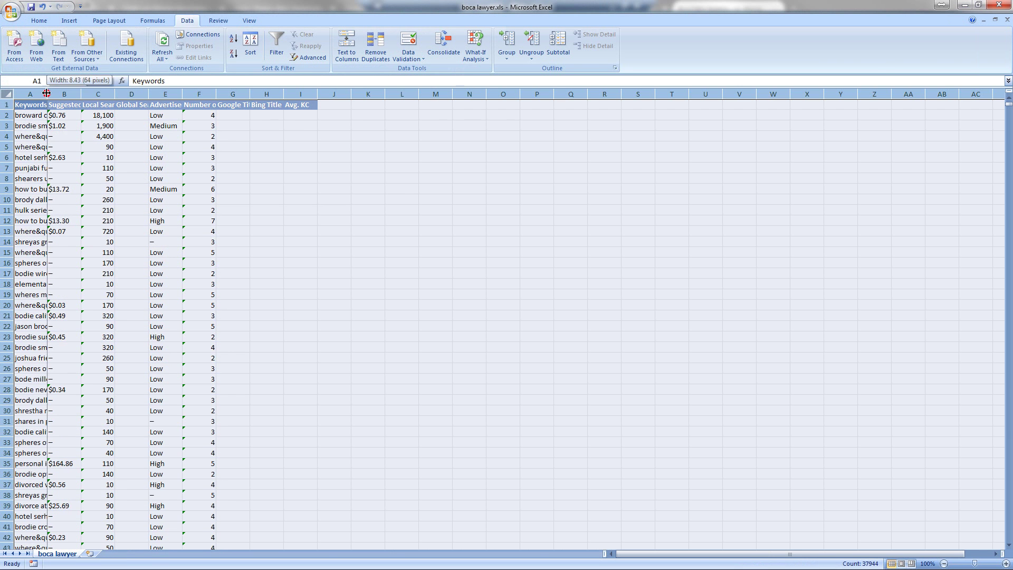
{"action": "double_click", "coordinate": [47, 93]}
{"action": "left_click", "coordinate": [265, 126]}
- Review Local Searches and Suggested Bid values, e.g. $164.86 for 'personal injury attorney boca raton'
{"action": "left_click", "coordinate": [321, 178]}
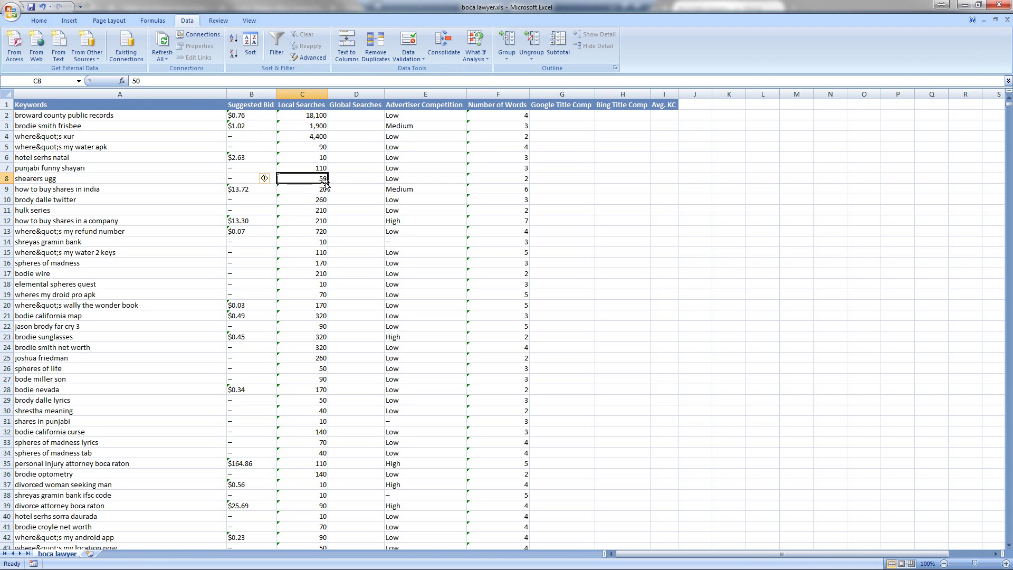
{"action": "key", "text": "Up"}
{"action": "key", "text": "Up"}
{"action": "key", "text": "Up"}
{"action": "key", "text": "Up"}
{"action": "key", "text": "Up"}
{"action": "key", "text": "Up"}
{"action": "key", "text": "Up"}
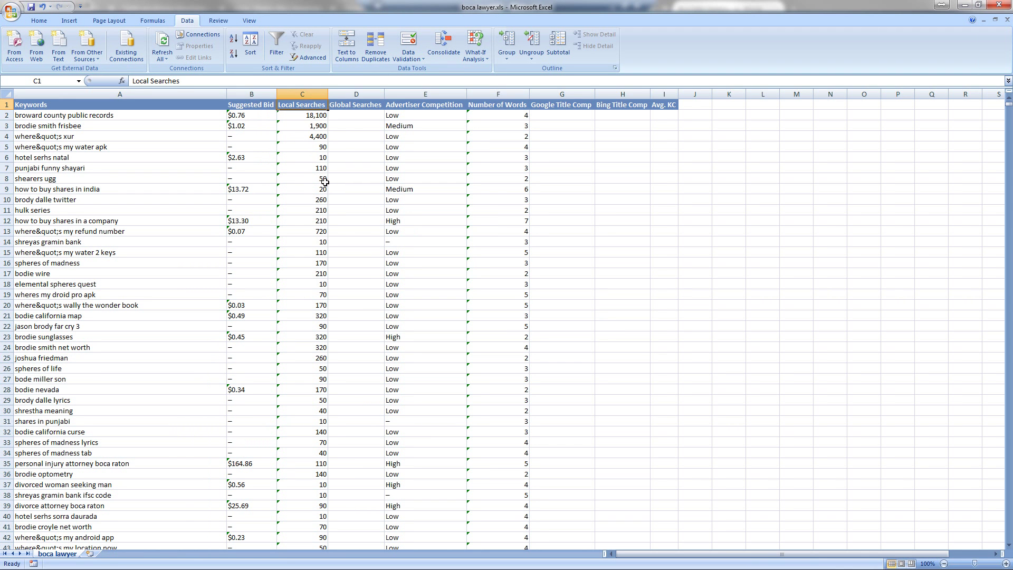
{"action": "key", "text": "Left"}
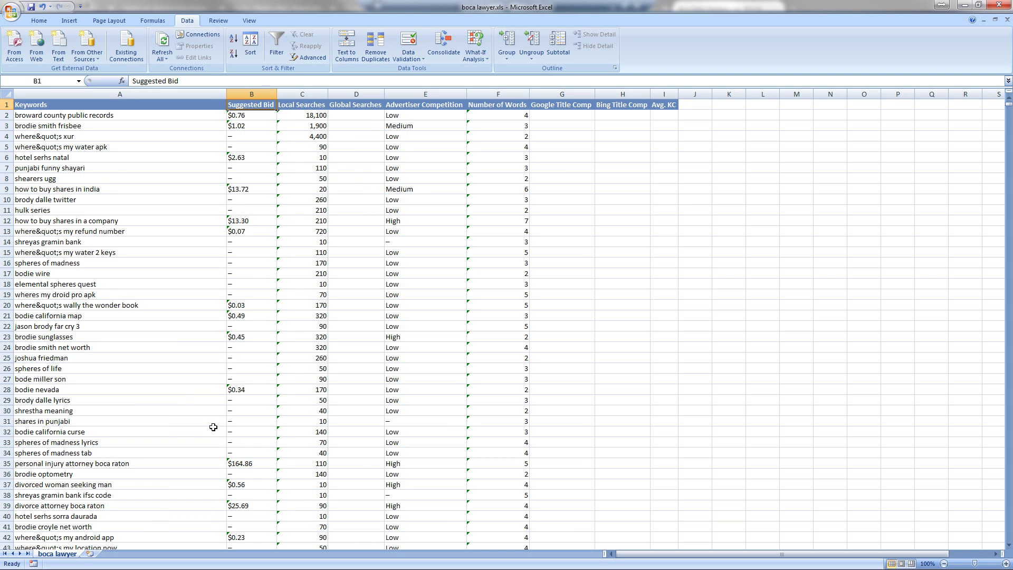
{"action": "left_click", "coordinate": [154, 464]}
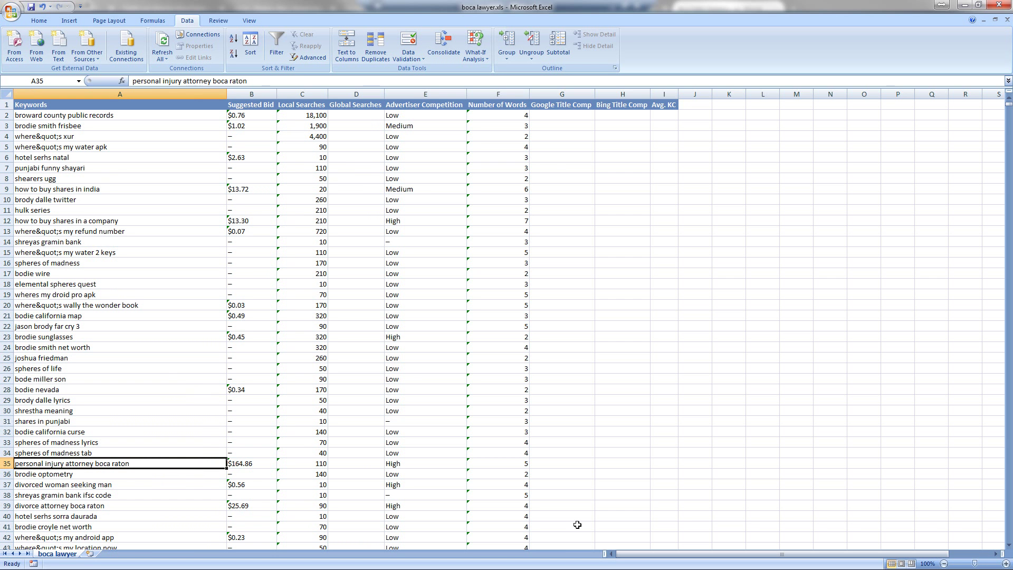
{"action": "key", "text": "Right"}
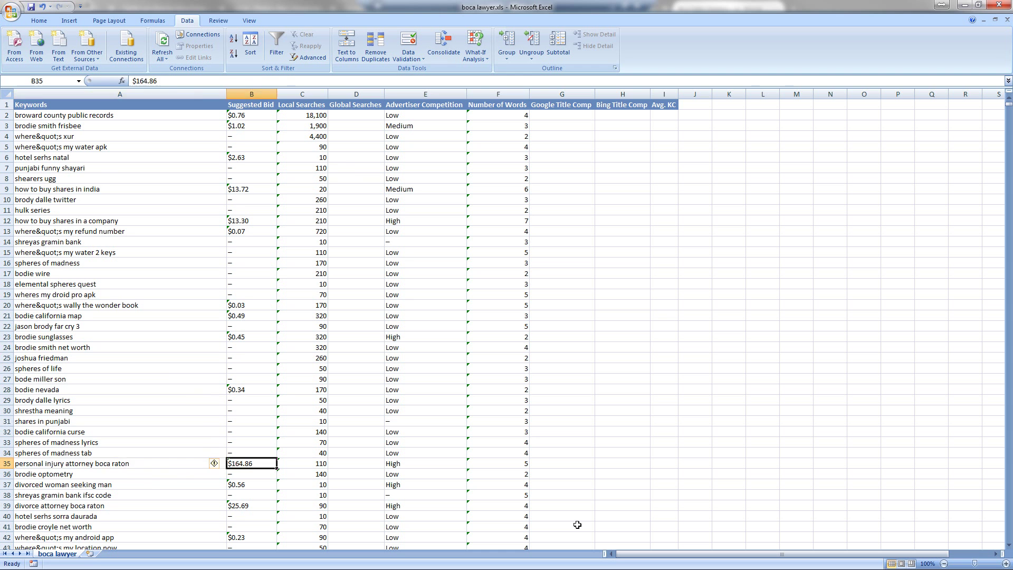
{"action": "key", "text": "Left"}
{"action": "key", "text": "Right"}
- Add an SEOV header in J1 and the formula =C2*.30*.05*.1*2000 in J2
{"action": "left_click", "coordinate": [701, 104]}
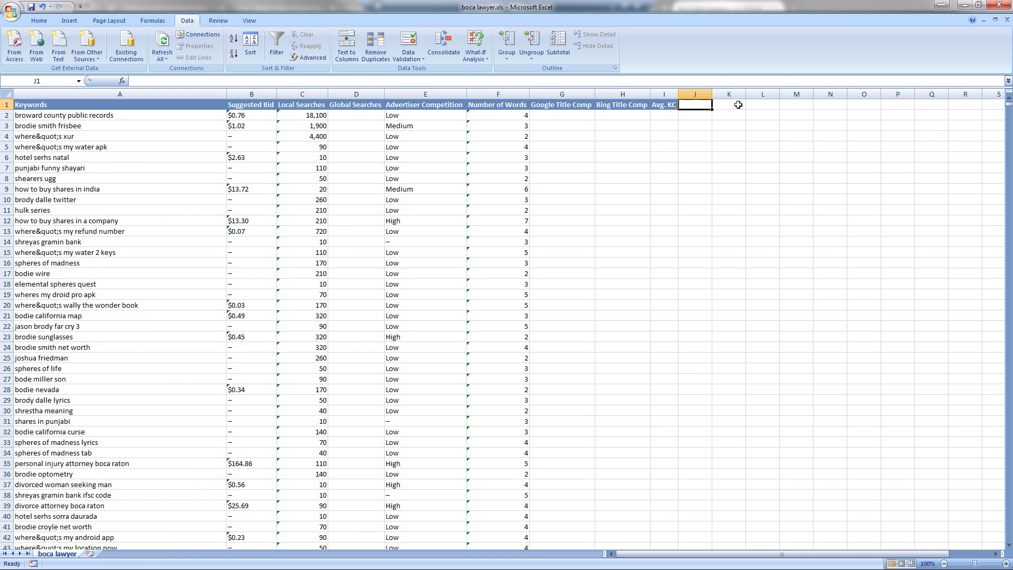
{"action": "type", "text": "SEOV"}
{"action": "key", "text": "Return"}
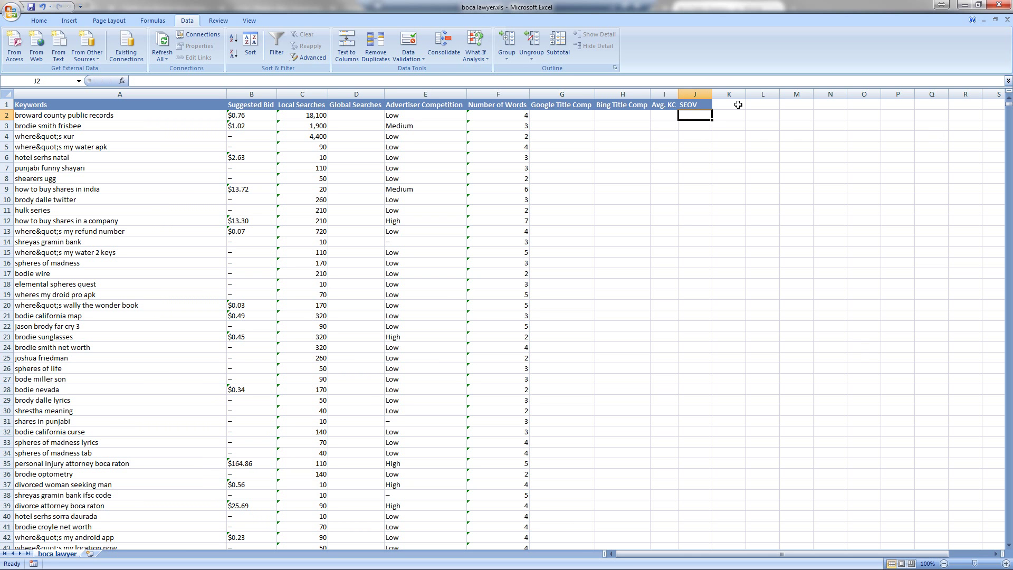
{"action": "type", "text": "="}
{"action": "key", "text": "Left"}
{"action": "key", "text": "Left"}
{"action": "key", "text": "Left"}
{"action": "key", "text": "Left"}
{"action": "key", "text": "Left"}
{"action": "key", "text": "Left"}
{"action": "key", "text": "Left"}
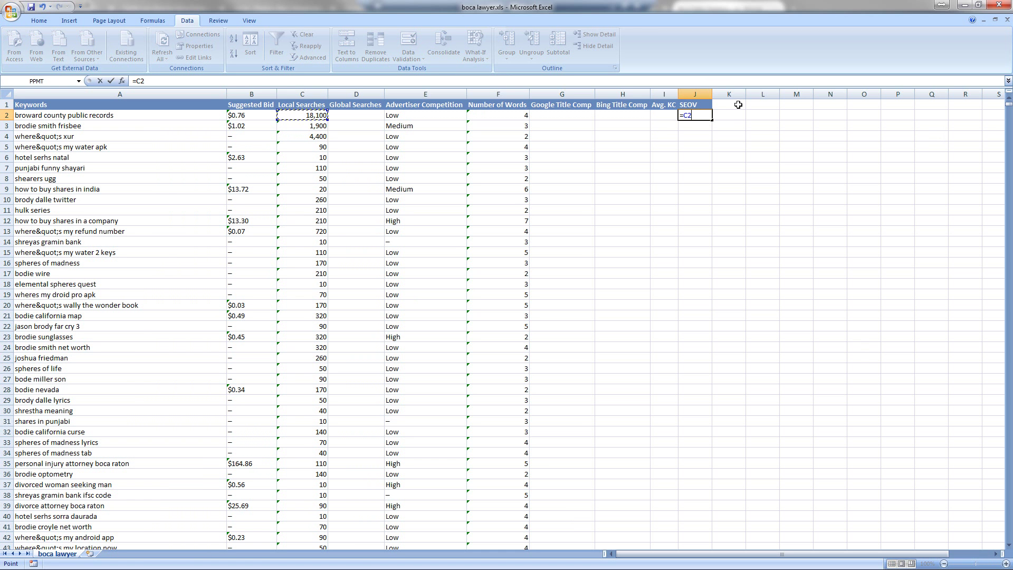
{"action": "type", "text": "*.30"}
{"action": "type", "text": "*.05"}
{"action": "type", "text": "2000"}
{"action": "key", "text": "Return"}
- Fill the SEOV formula down to the last keyword row and check the bottom rows
{"action": "key", "text": "Left"}
{"action": "key", "text": "Left"}
{"action": "key", "text": "Left"}
{"action": "key", "text": "Left"}
{"action": "key", "text": "Left"}
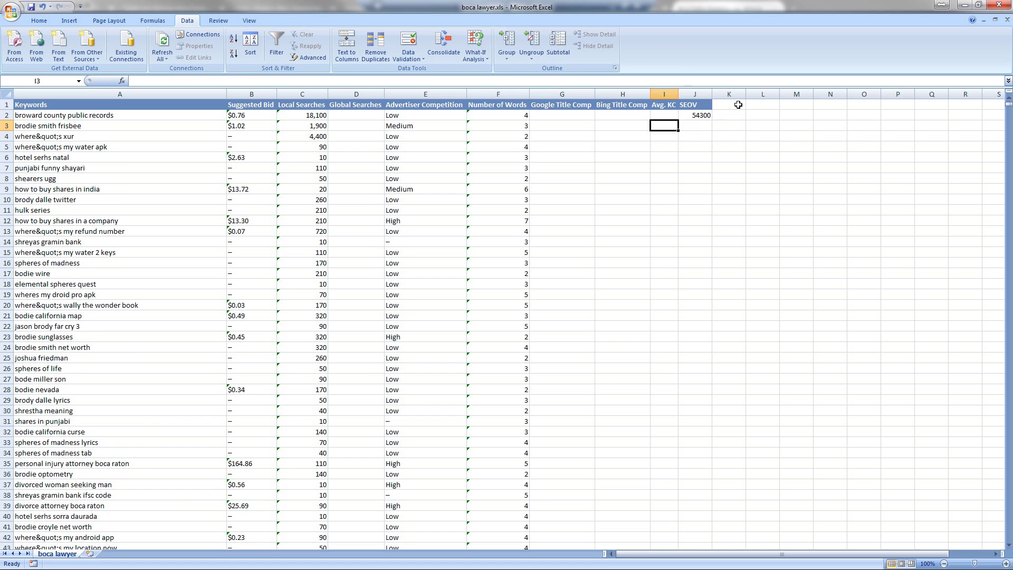
{"action": "key", "text": "ctrl+Down"}
{"action": "key", "text": "Right"}
{"action": "key", "text": "Right"}
{"action": "key", "text": "Right"}
{"action": "key", "text": "Right"}
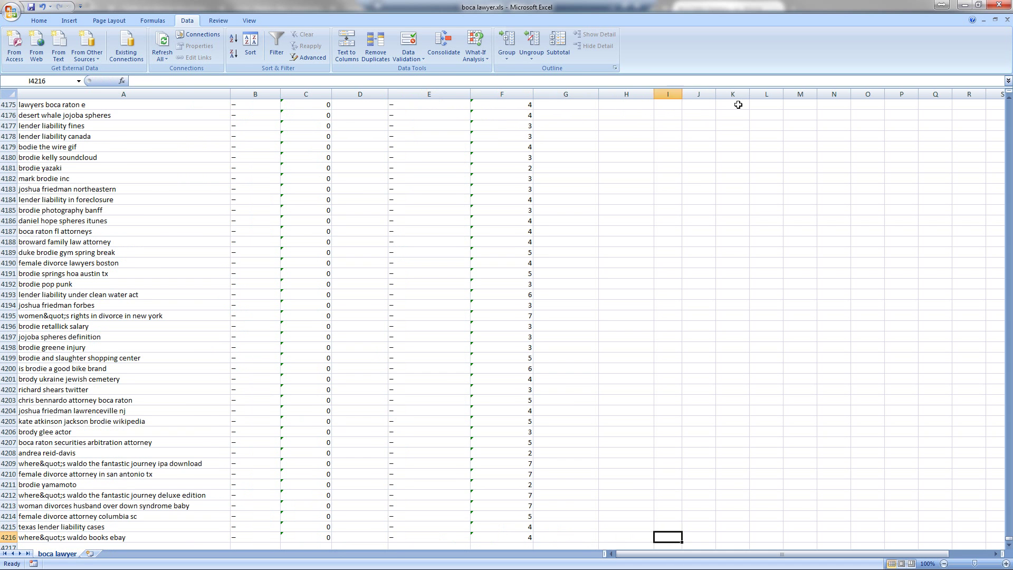
{"action": "key", "text": "ctrl+shift+Up"}
{"action": "key", "text": "Down"}
{"action": "key", "text": "Right"}
{"action": "key", "text": "Up"}
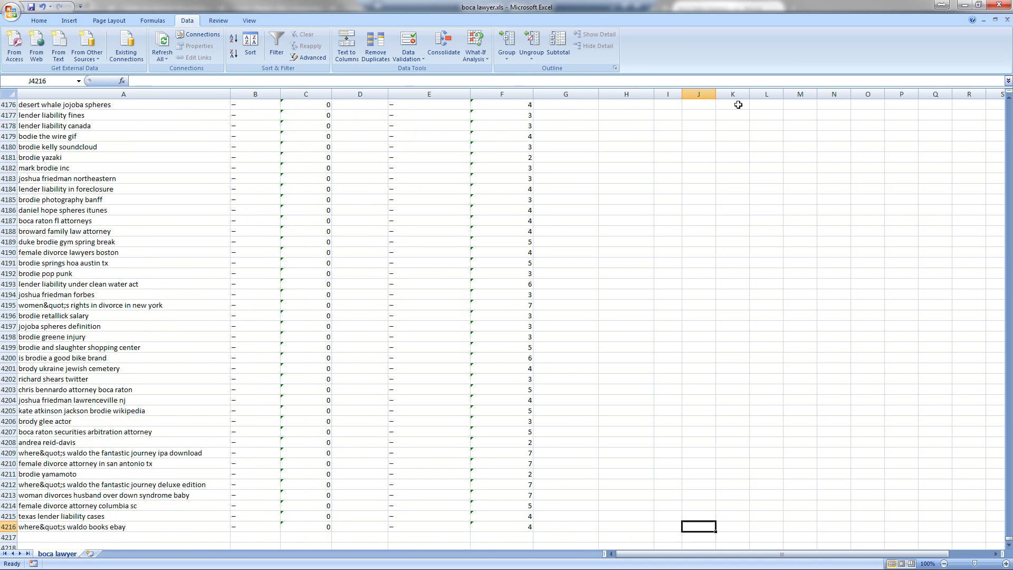
{"action": "key", "text": "ctrl+shift+Up"}
{"action": "key", "text": "ctrl+d"}
{"action": "key", "text": "Down"}
{"action": "key", "text": "Up"}
{"action": "key", "text": "Up"}
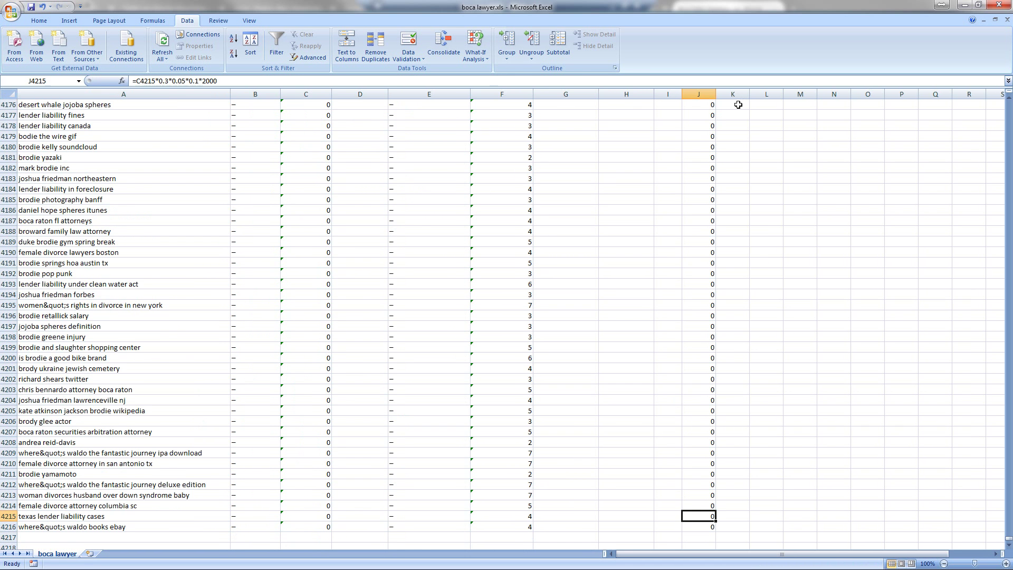
{"action": "key", "text": "ctrl+Up"}
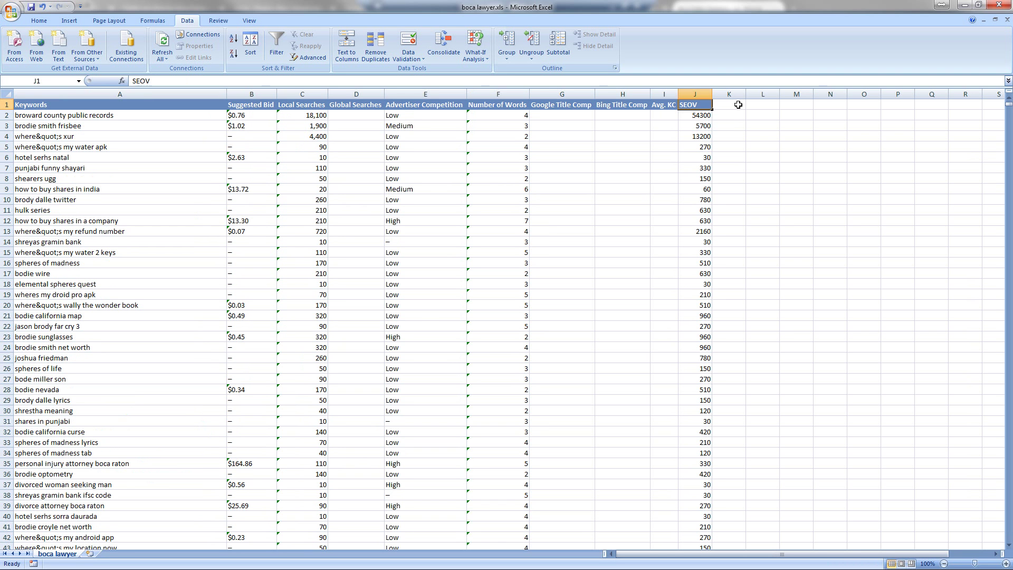
- Filter the Keywords column to show only entries containing 'injur'
{"action": "left_click", "coordinate": [211, 104]}
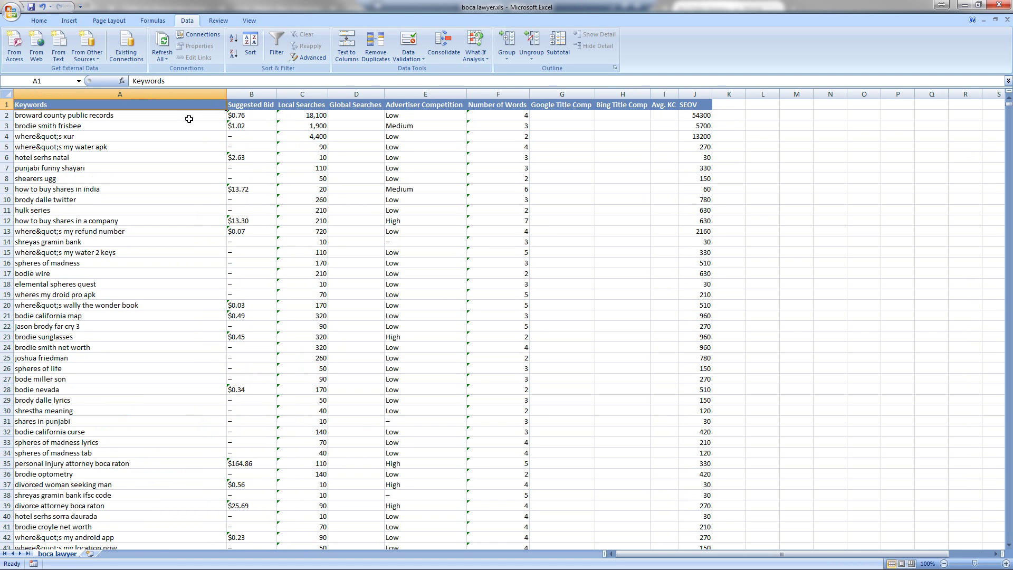
{"action": "key", "text": "ctrl+shift+l"}
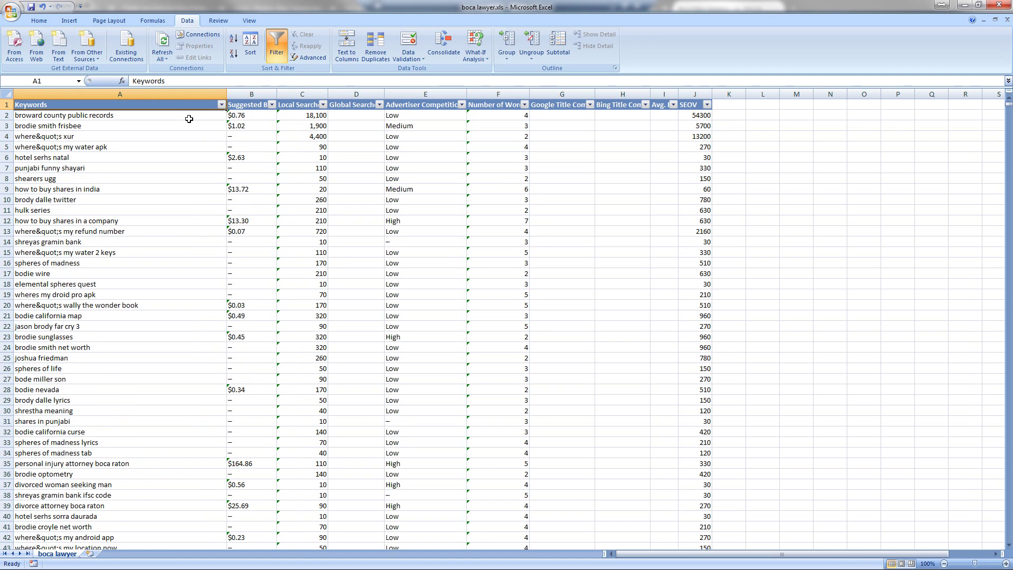
{"action": "left_click", "coordinate": [221, 105]}
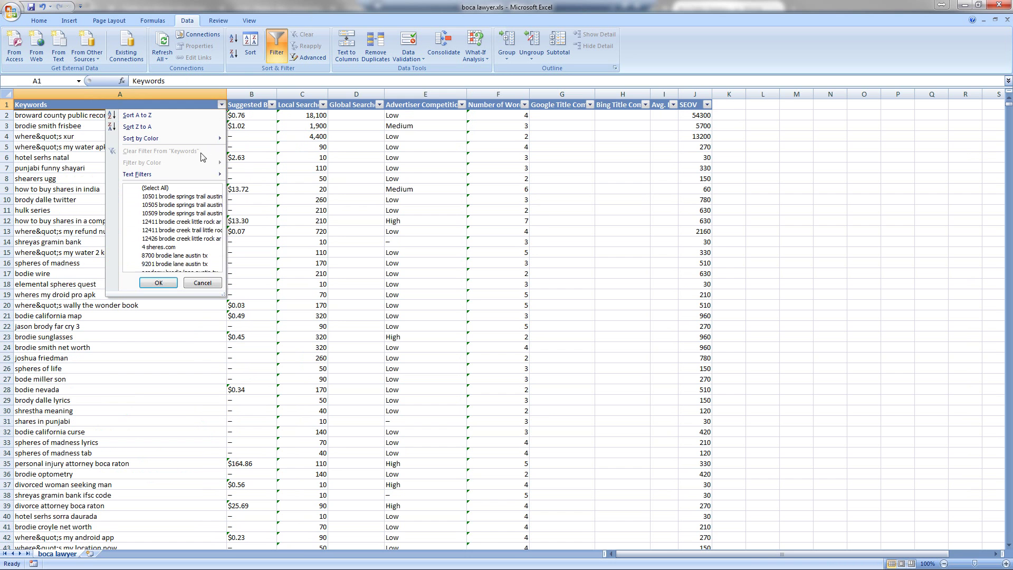
{"action": "mouse_move", "coordinate": [199, 175]}
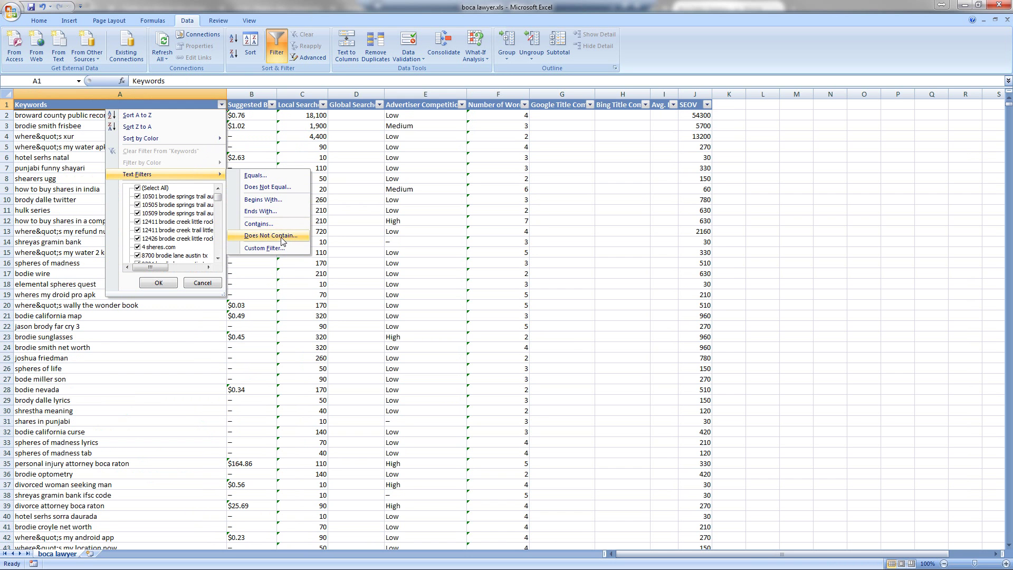
{"action": "left_click", "coordinate": [259, 223]}
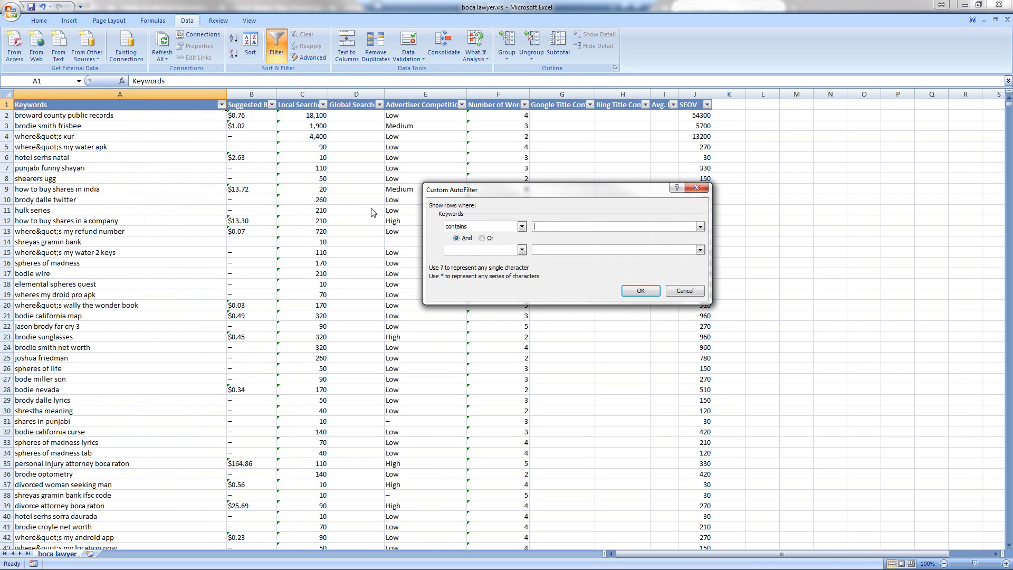
{"action": "type", "text": "injur"}
{"action": "key", "text": "Return"}
- Review the top injury keywords and their values across to the SEOV column
{"action": "left_click", "coordinate": [54, 168]}
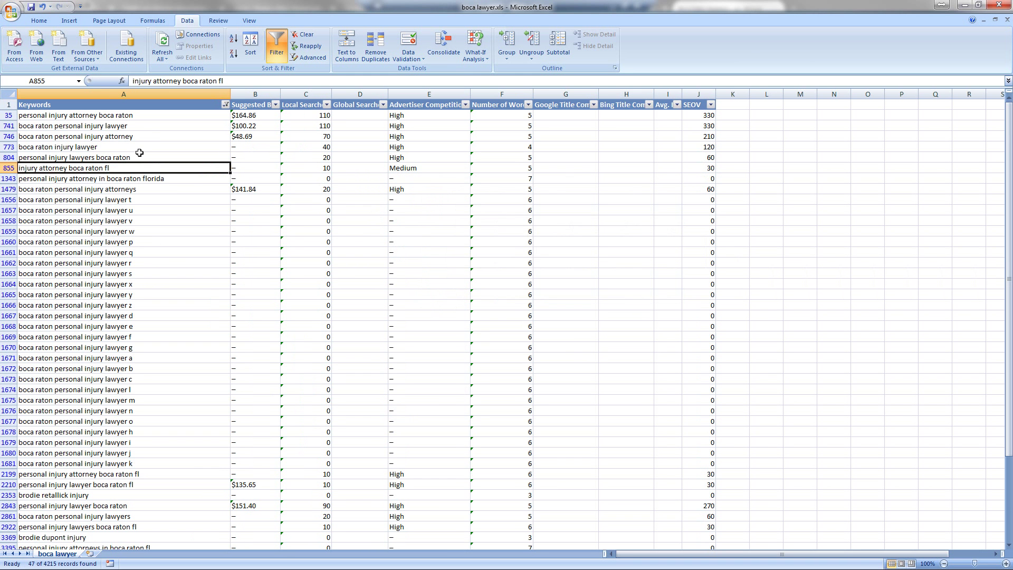
{"action": "left_click_drag", "start_coordinate": [103, 116], "coordinate": [188, 192]}
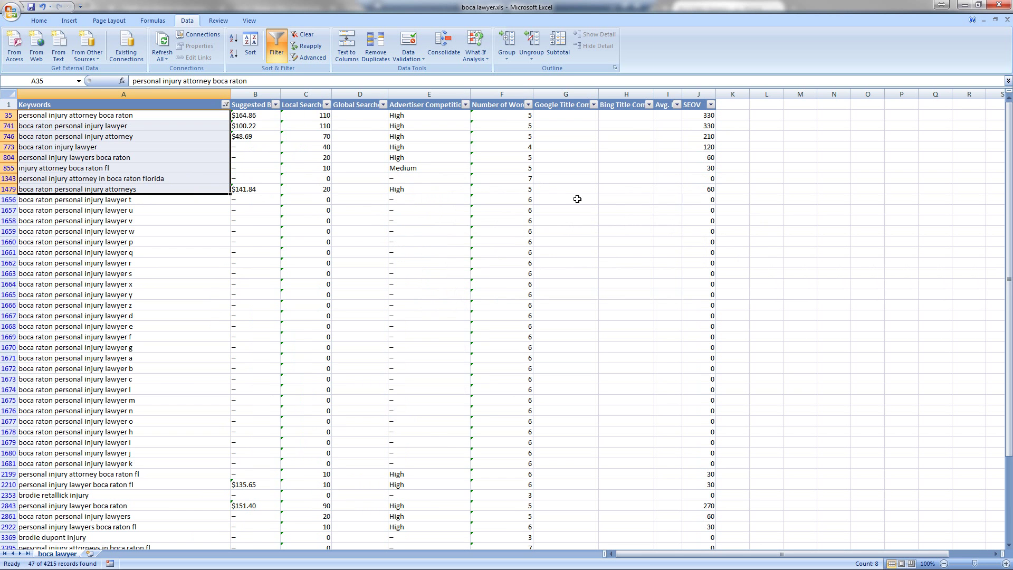
{"action": "key", "text": "shift+Right"}
{"action": "key", "text": "shift+Right"}
{"action": "key", "text": "shift+Right"}
{"action": "key", "text": "shift+Right"}
{"action": "key", "text": "shift+Right"}
{"action": "key", "text": "shift+Right"}
{"action": "key", "text": "shift+Right"}
{"action": "key", "text": "shift+Right"}
{"action": "key", "text": "shift+Right"}
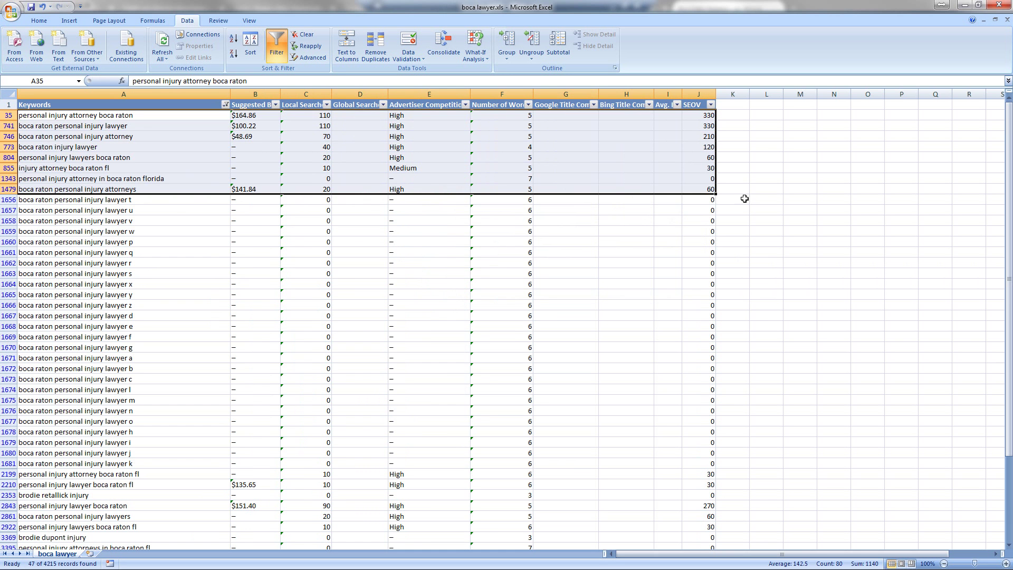
{"action": "left_click", "coordinate": [709, 201]}
- Exclude SEOV values of 0 via the SEOV filter and select the remaining SEOV values
{"action": "left_click", "coordinate": [711, 104]}
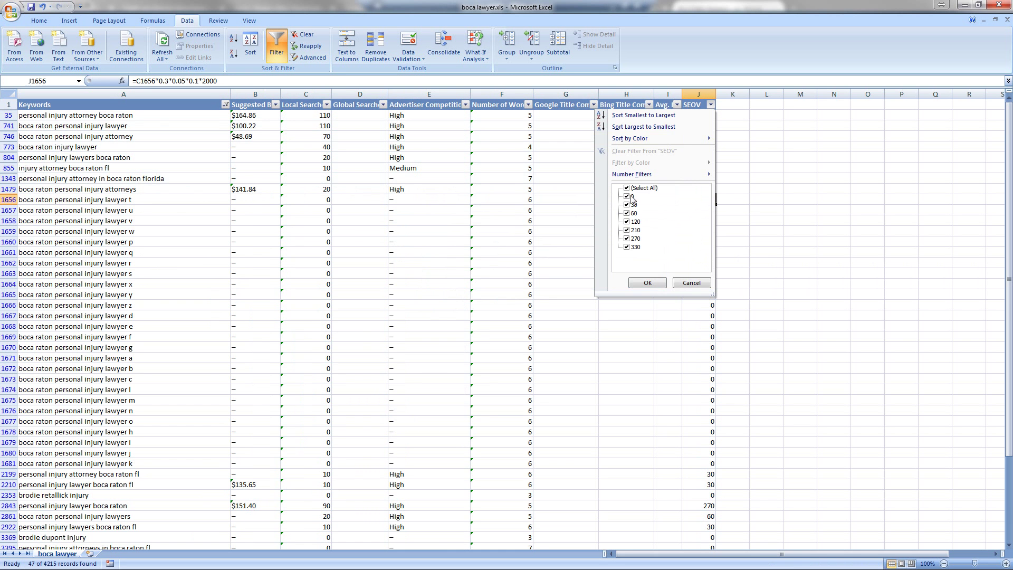
{"action": "left_click", "coordinate": [633, 196]}
{"action": "left_click", "coordinate": [648, 283]}
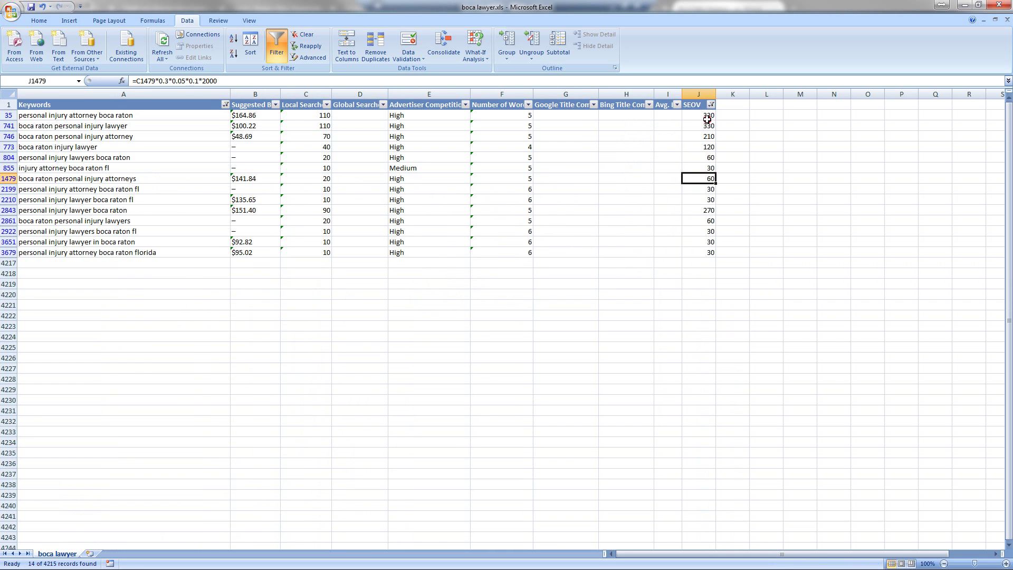
{"action": "left_click_drag", "start_coordinate": [708, 119], "coordinate": [687, 253]}
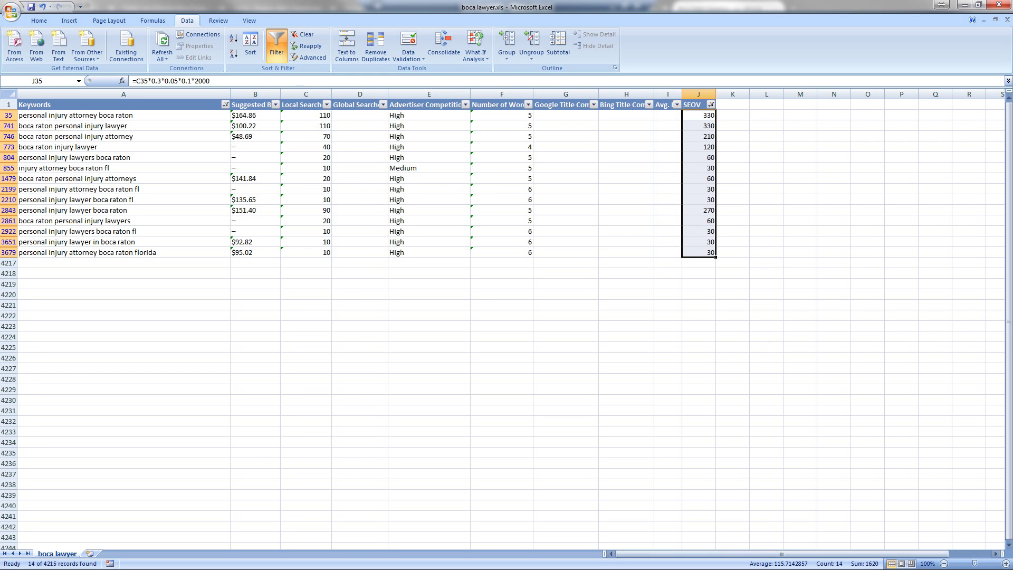
- Review the 14 remaining keywords, their local searches, $141.84 bid and SEOV formulas
{"action": "left_click", "coordinate": [205, 146]}
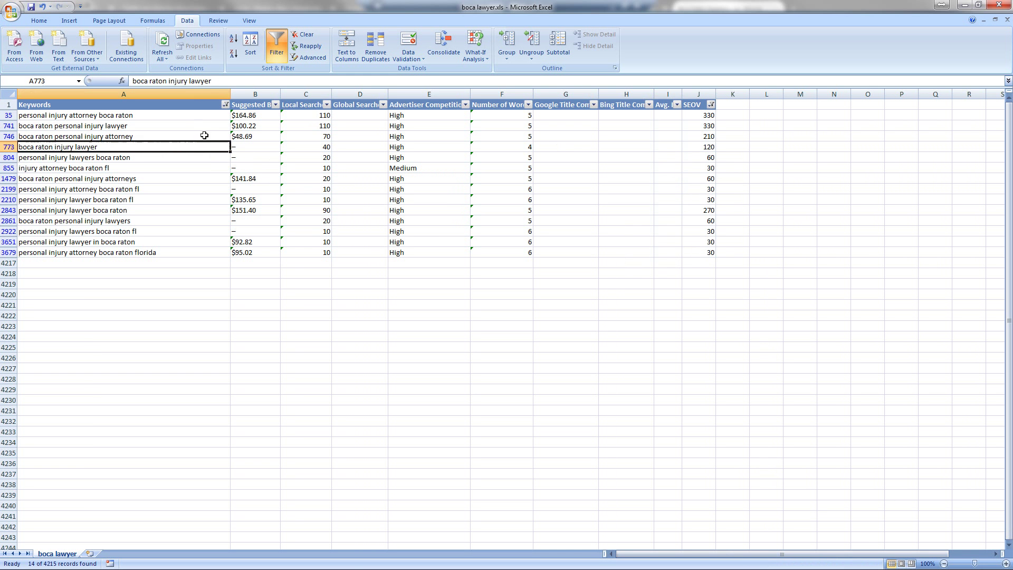
{"action": "left_click_drag", "start_coordinate": [187, 116], "coordinate": [194, 252]}
{"action": "left_click", "coordinate": [194, 253]}
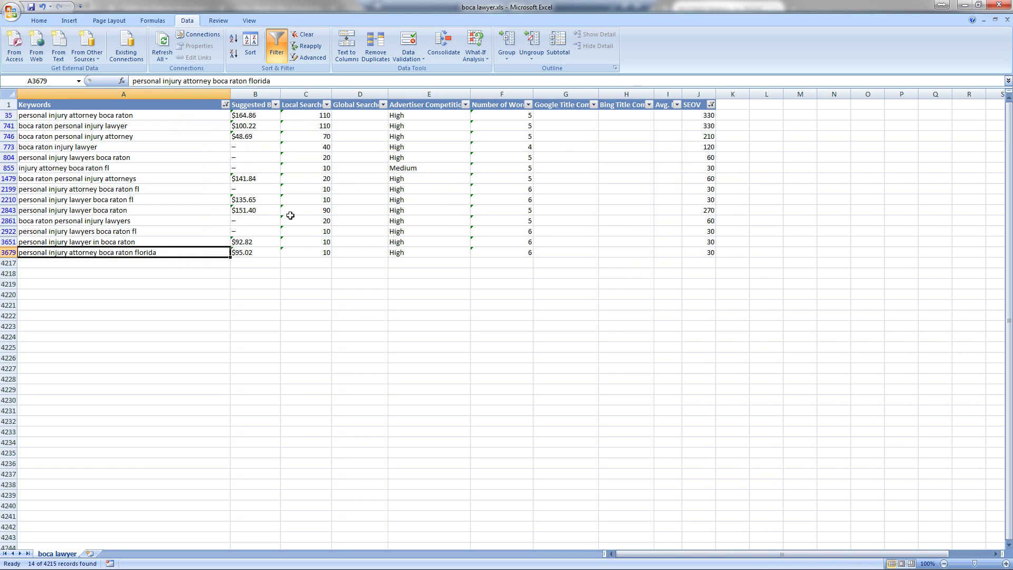
{"action": "left_click", "coordinate": [290, 211]}
{"action": "left_click", "coordinate": [194, 169]}
{"action": "left_click", "coordinate": [269, 178]}
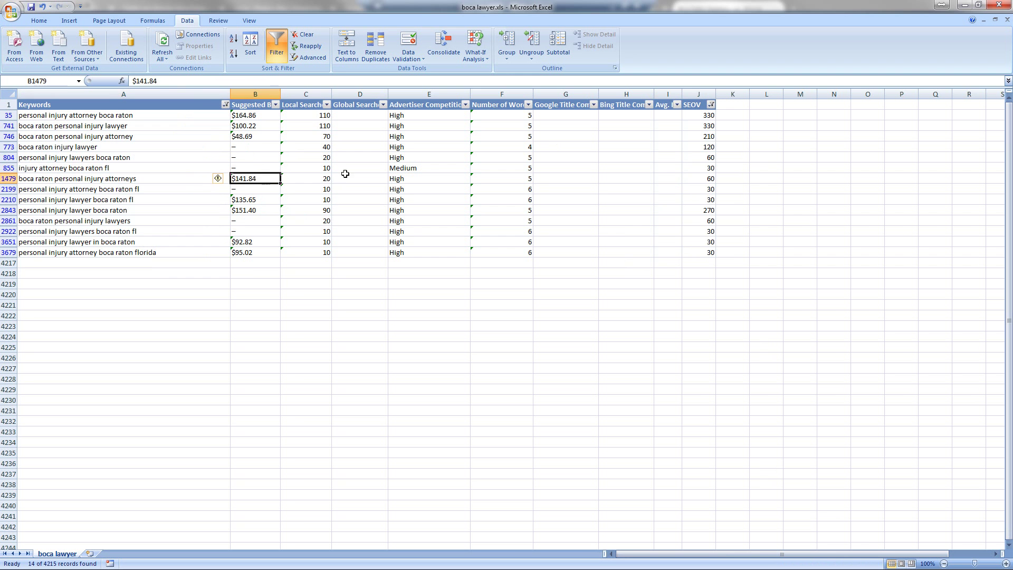
{"action": "left_click", "coordinate": [345, 176]}
{"action": "left_click_drag", "start_coordinate": [710, 118], "coordinate": [709, 188]}
{"action": "left_click", "coordinate": [710, 189]}
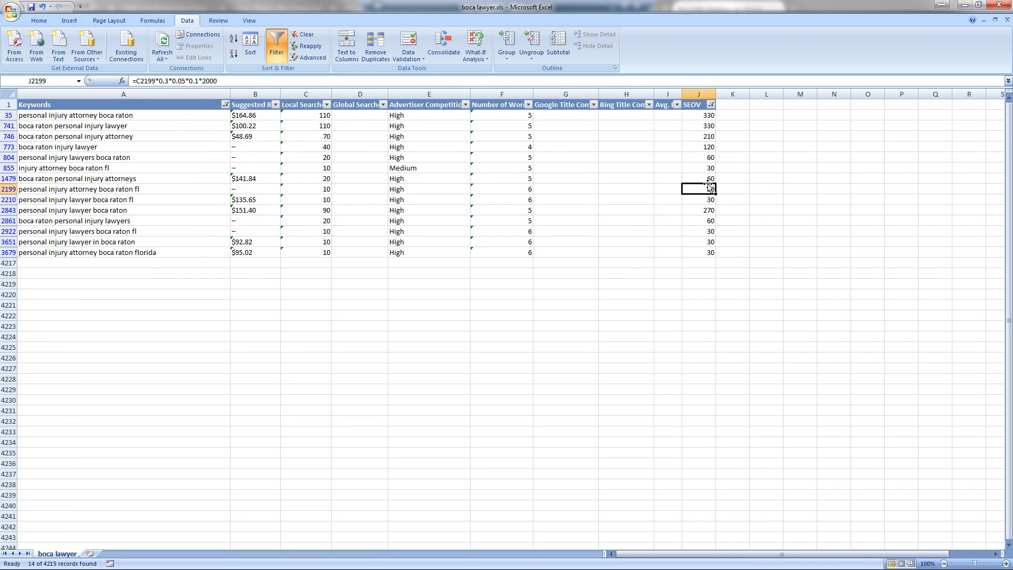
{"action": "left_click", "coordinate": [595, 160]}
{"action": "left_click", "coordinate": [691, 143]}
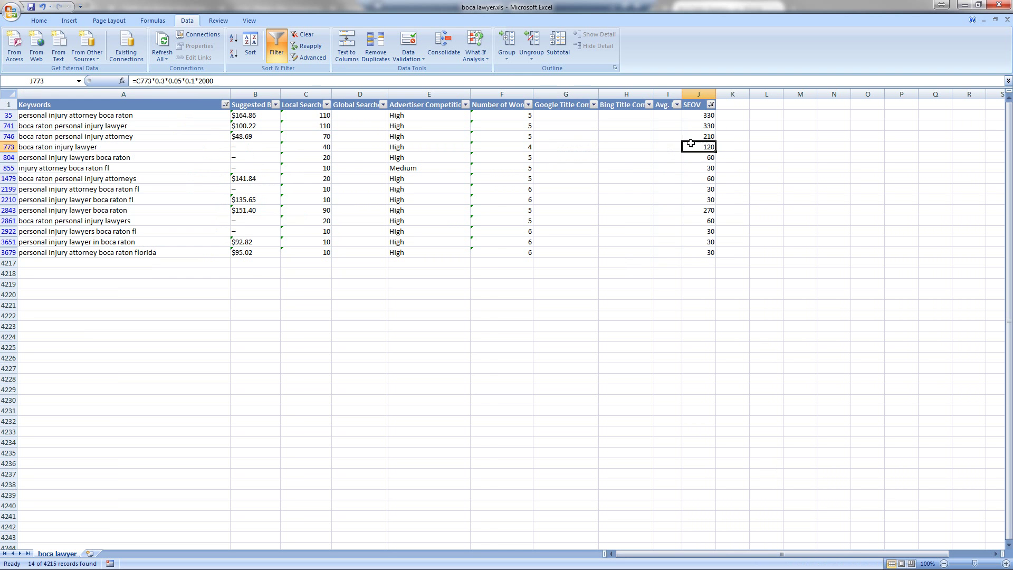
{"action": "left_click", "coordinate": [669, 114]}
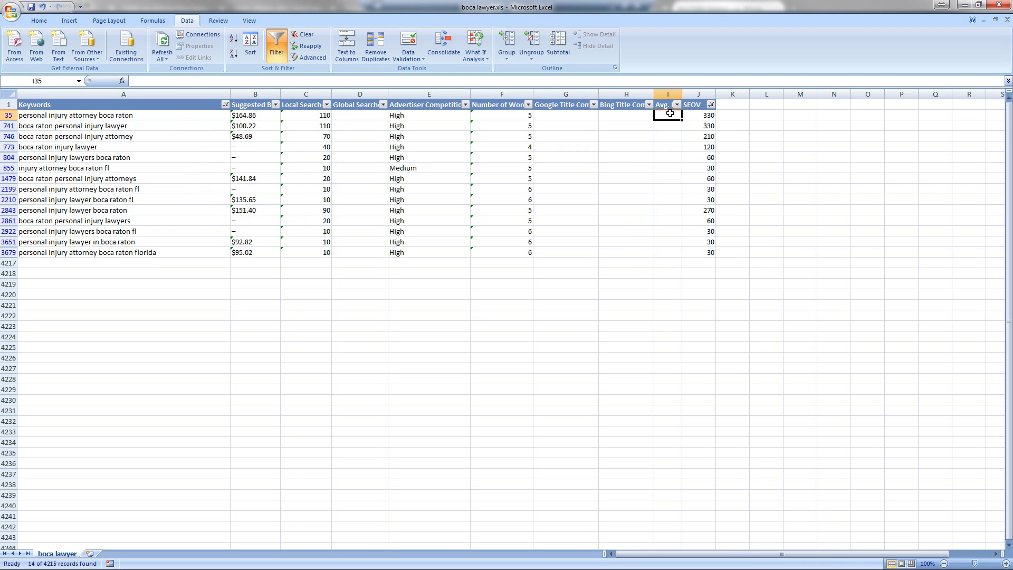